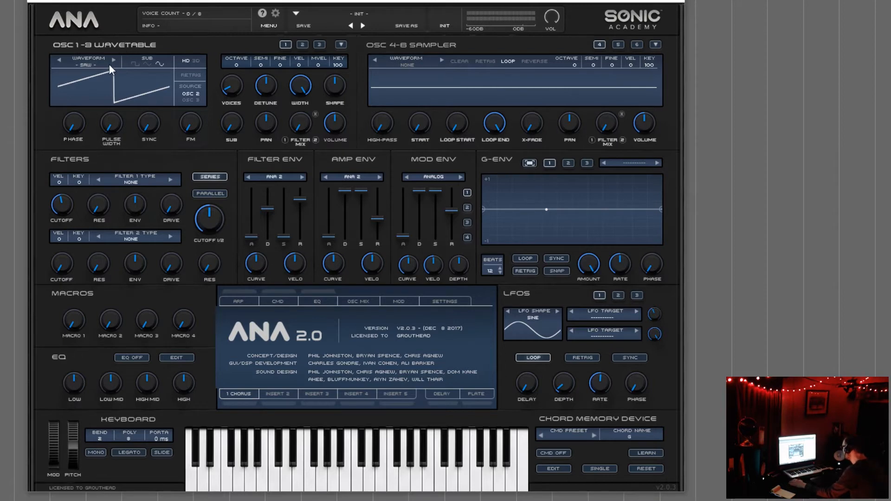
Step oscillator 1 through the basic waveforms and select Sine
left_click(114, 60)
left_click(113, 60)
left_click(113, 59)
left_click(114, 60)
left_click(60, 58)
left_click(60, 57)
left_click(61, 57)
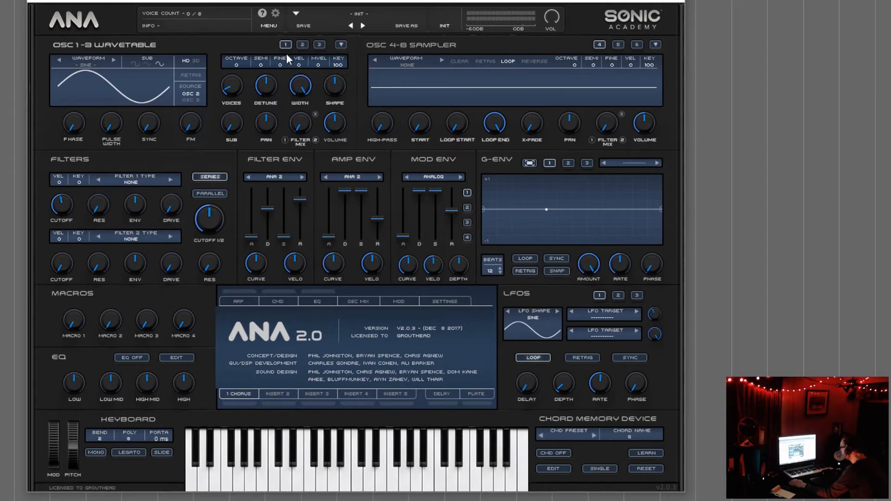
View oscillators 2 and 3 and the copy, reset and sample import options for oscillator 3
left_click(306, 45)
left_click(324, 46)
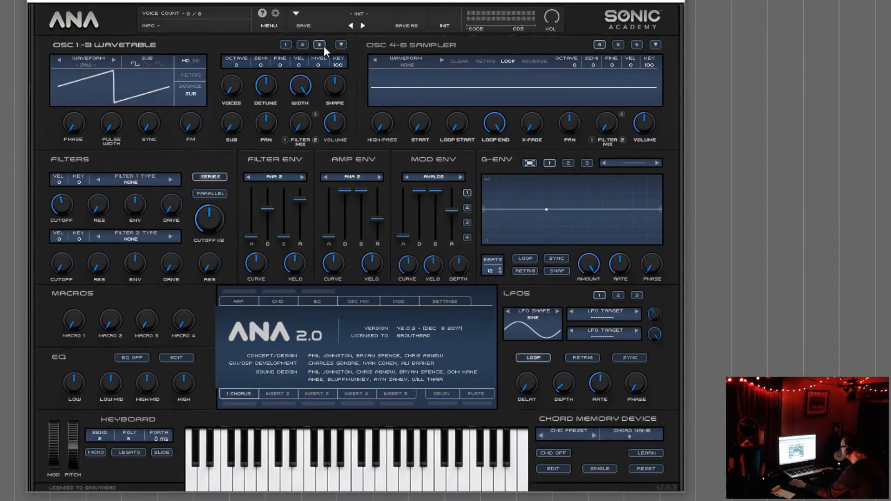
left_click(341, 45)
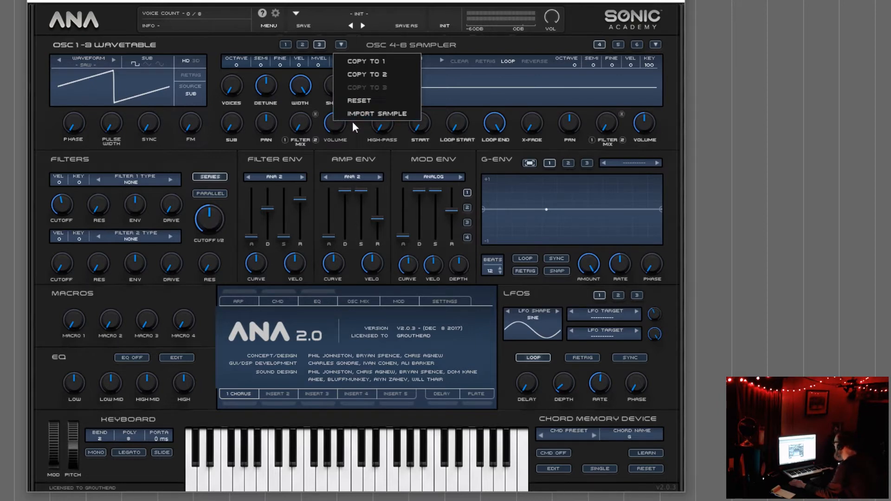
left_click(268, 40)
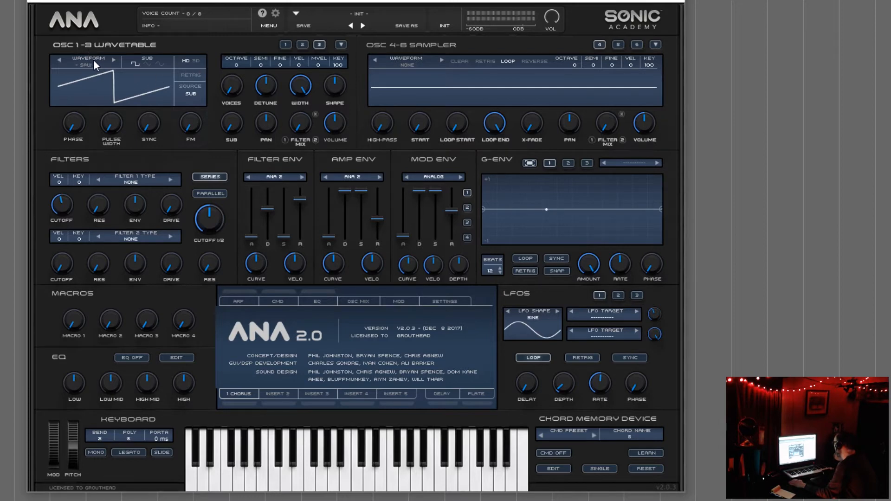
Give oscillator 3 a sine sub and the Bell 3D wavetable, and try out its Morph control
left_click(159, 61)
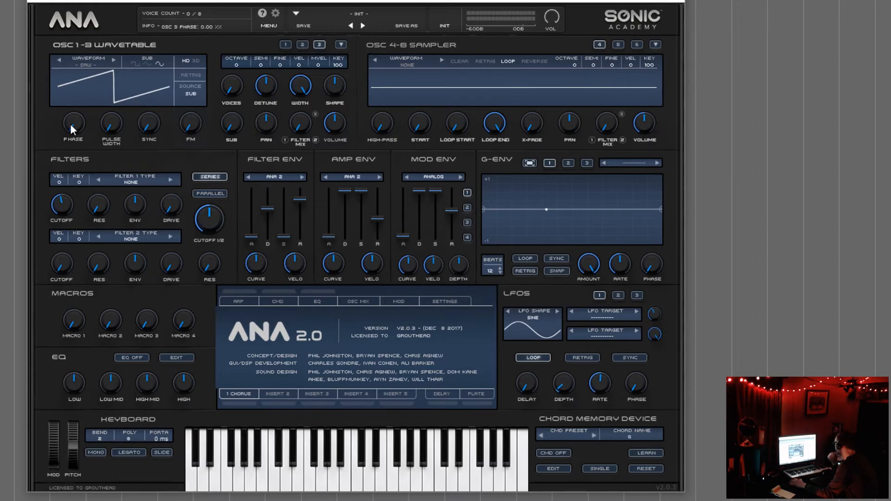
left_click(87, 60)
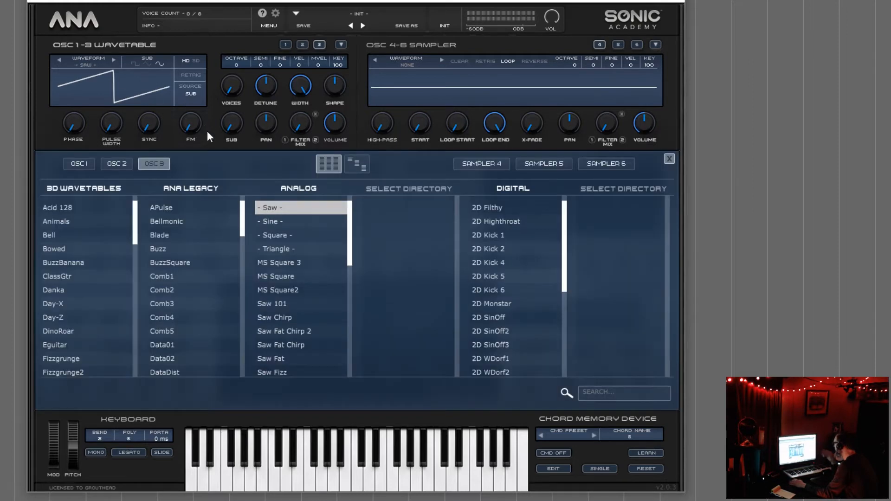
left_click(51, 237)
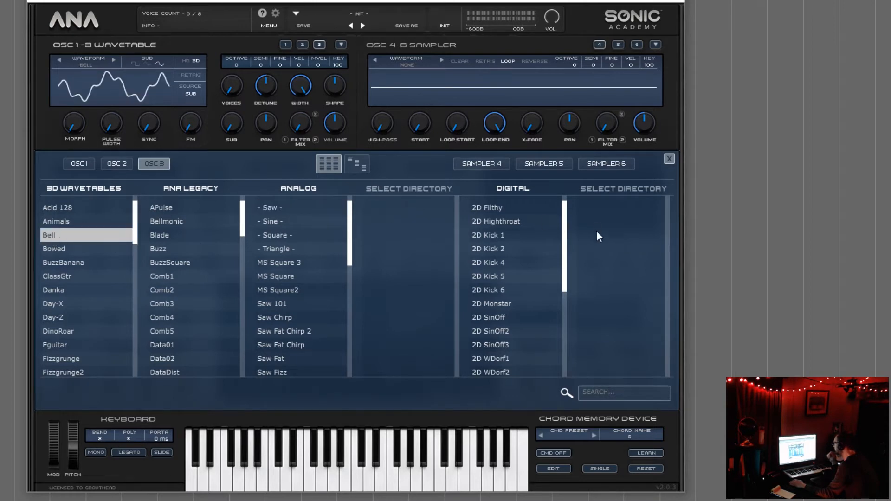
left_click(669, 159)
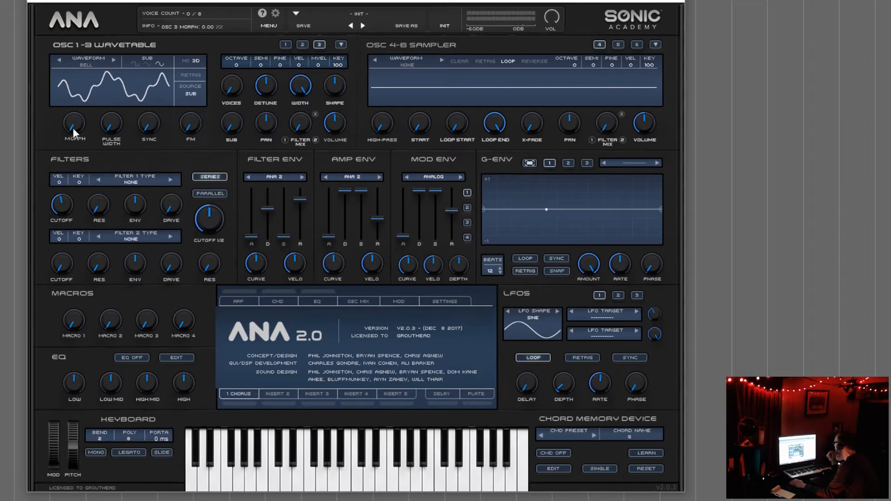
left_click_drag(78, 121, 153, 206)
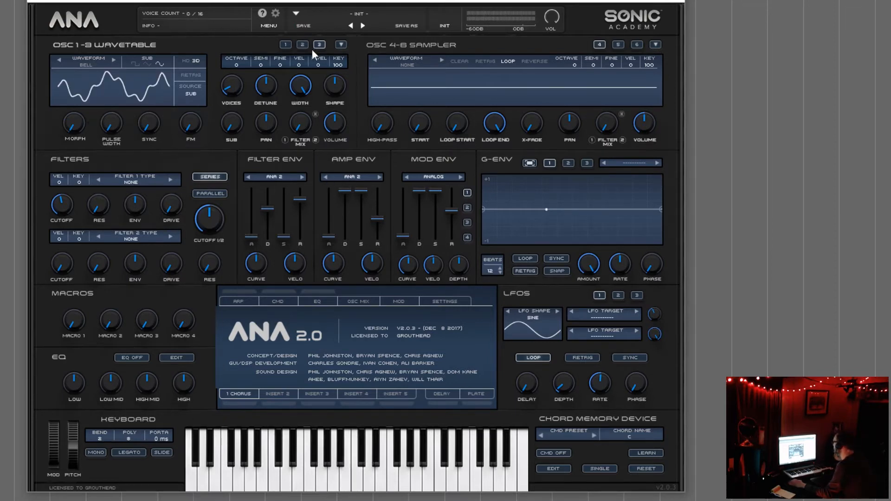
Try oscillator 1's Phase at about 14.4 % on the Saw waveform and return it to zero
left_click(286, 43)
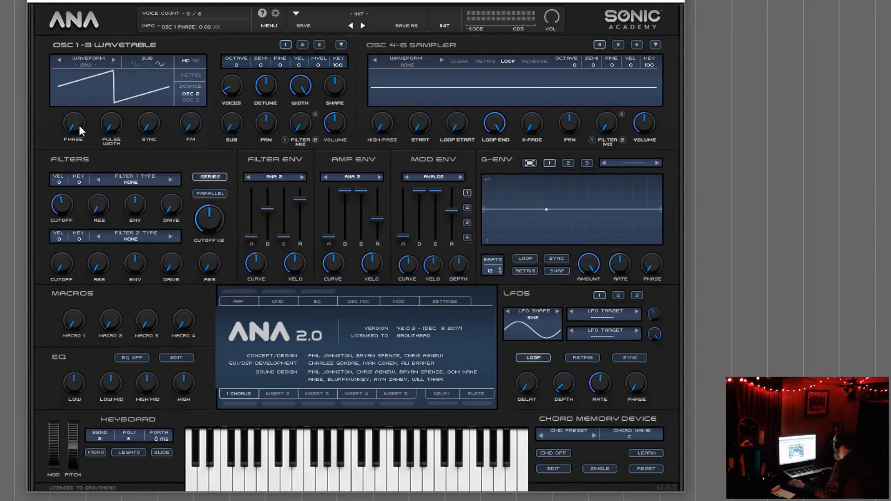
left_click_drag(110, 123, 124, 107)
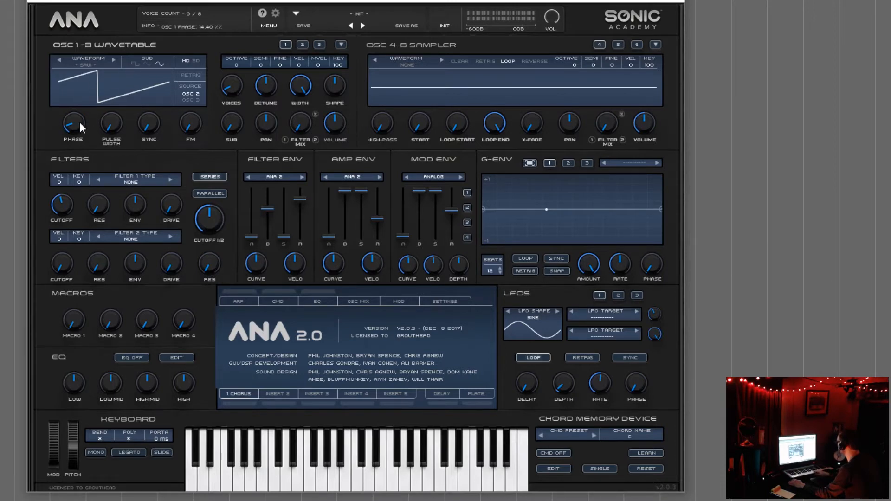
left_click_drag(80, 123, 131, 244)
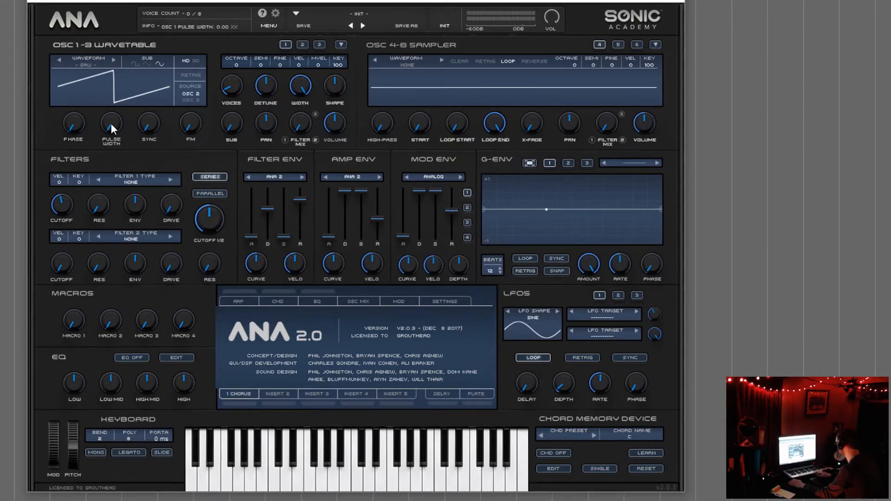
Try out oscillator 1's Pulse Width, Sync and FM controls and return them all to zero
left_click_drag(111, 123, 117, 21)
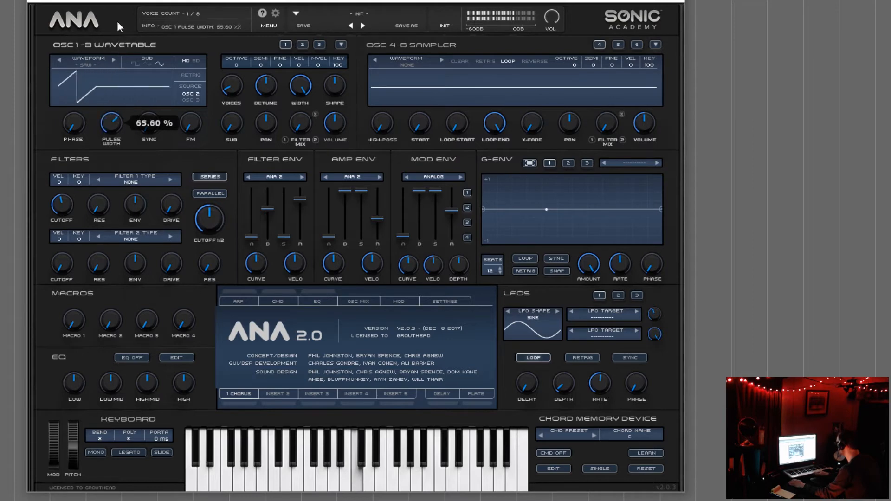
left_click_drag(152, 116, 141, 52)
left_click_drag(118, 111, 185, 151)
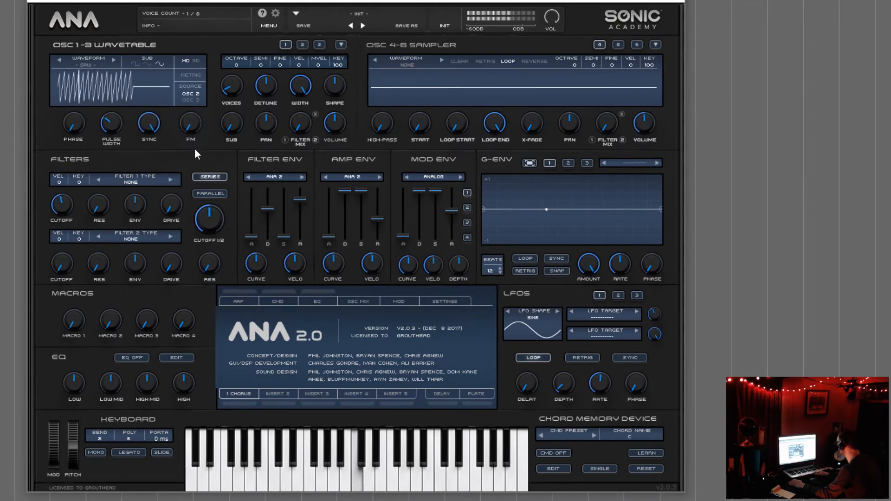
left_click_drag(195, 125, 221, 230)
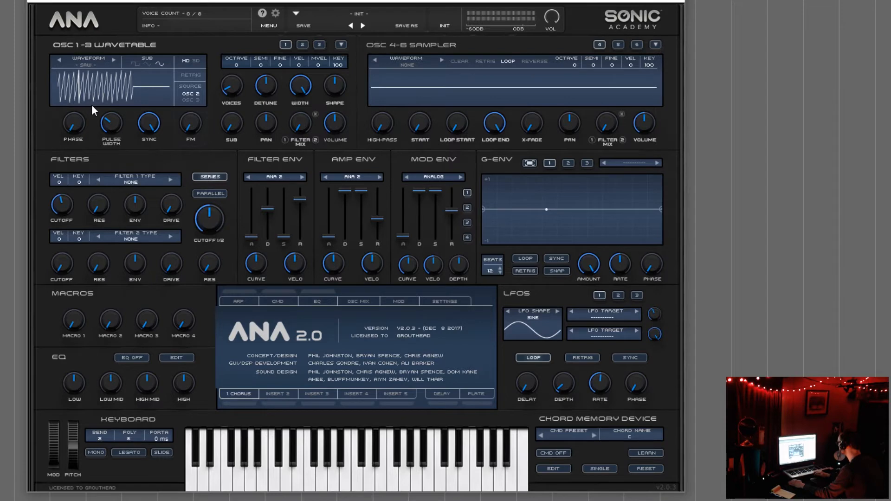
left_click_drag(121, 128, 120, 181)
left_click_drag(149, 122, 150, 177)
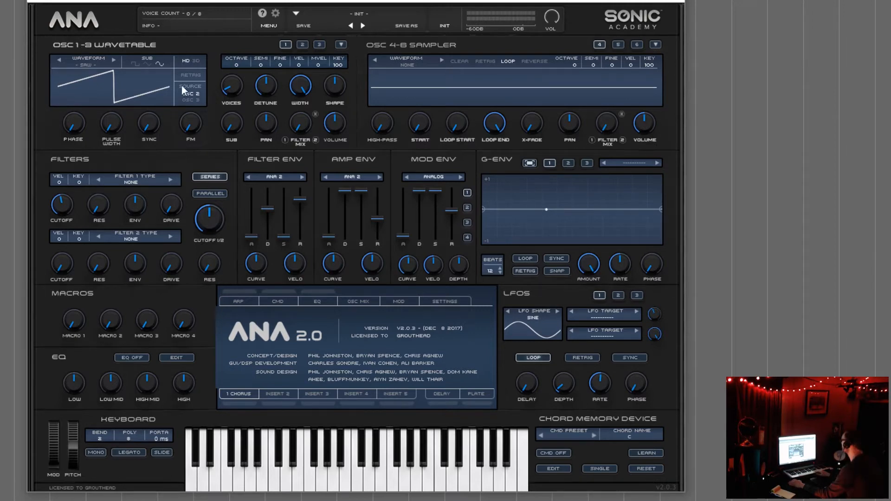
Set oscillator 1's sub to a sine wave and raise the sub level
left_click(136, 65)
left_click(158, 64)
left_click_drag(232, 128, 220, 1)
Try a wide unison on oscillator 1 with more voices and full Detune, and bring the sub level to about halfway
left_click_drag(239, 88, 230, 60)
left_click_drag(255, 101, 277, 5)
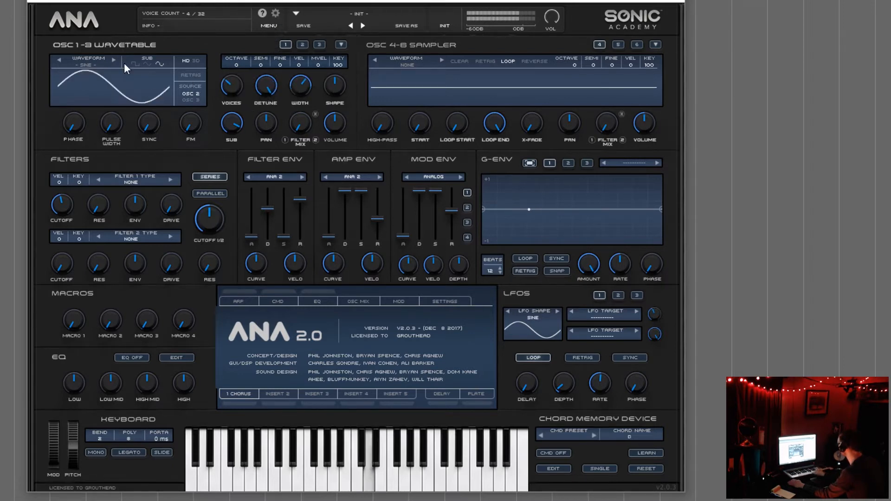
left_click_drag(232, 120, 276, 62)
left_click_drag(234, 88, 289, 194)
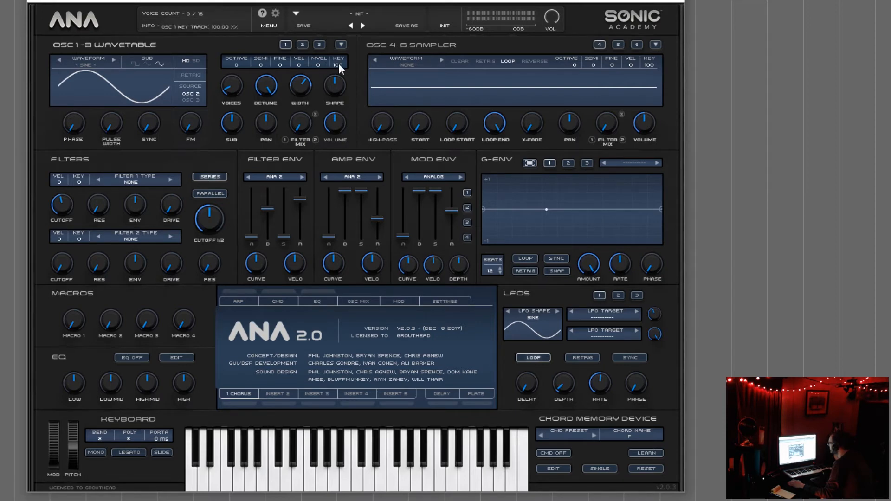
Turn oscillator 1's Voices and Detune down to zero and reduce its Shape
left_click_drag(235, 87, 234, 160)
left_click_drag(257, 85, 352, 252)
left_click_drag(305, 88, 335, 48)
left_click_drag(336, 49, 338, 135)
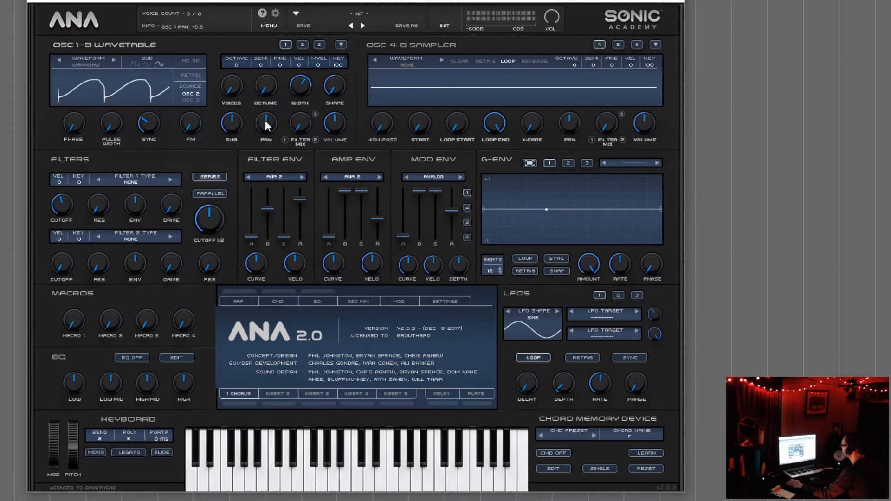
Sweep oscillator 1's Filter Mix up to 100 % and bring it back down towards filter 1
left_click(304, 125)
left_click_drag(311, 138, 310, 74)
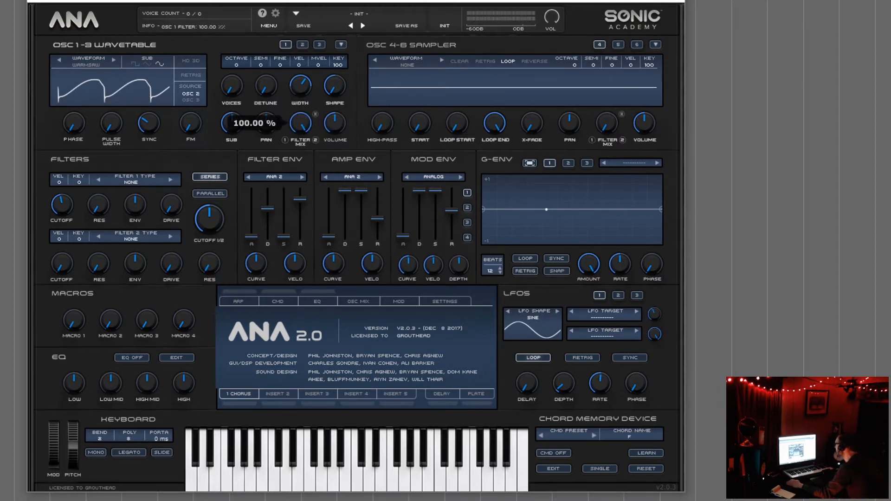
left_click_drag(300, 123, 315, 106)
mouse_move(318, 115)
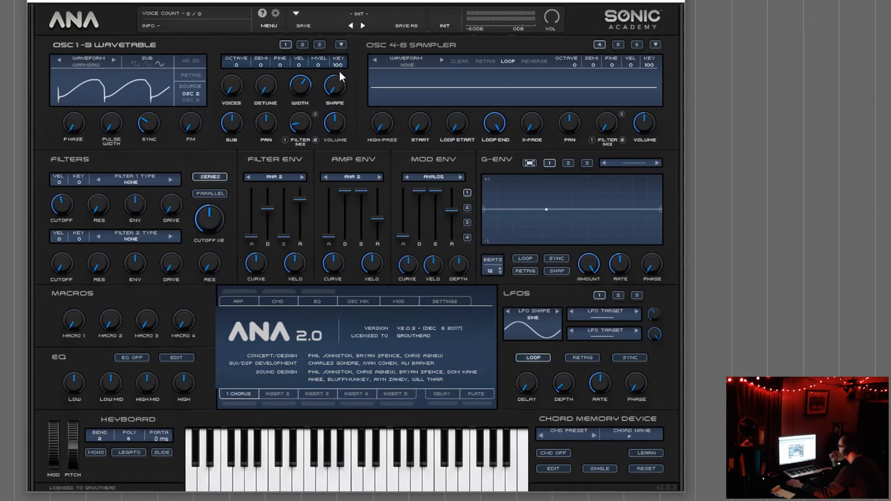
Set oscillator 2 to the Sine waveform with one voice
left_click(301, 44)
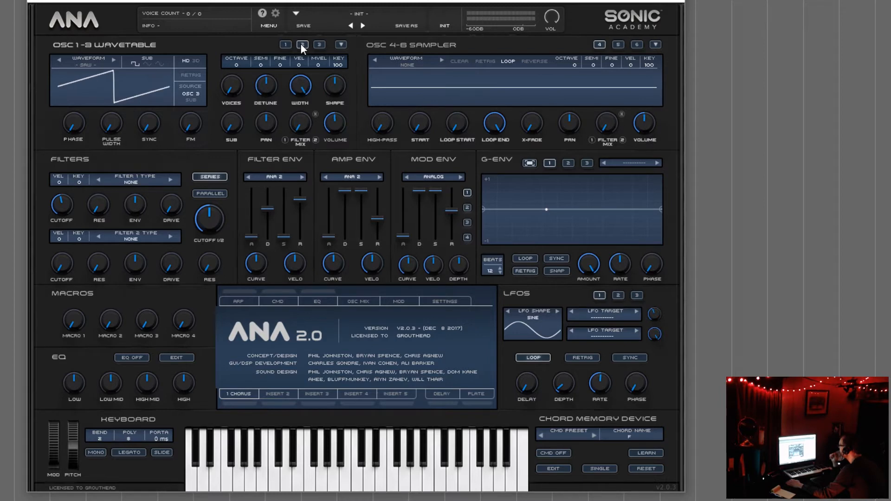
left_click(319, 45)
left_click(285, 44)
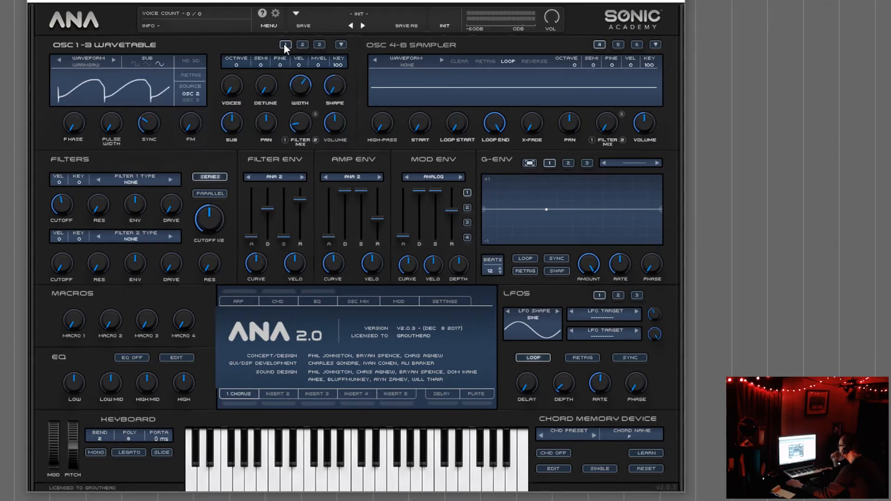
left_click(299, 45)
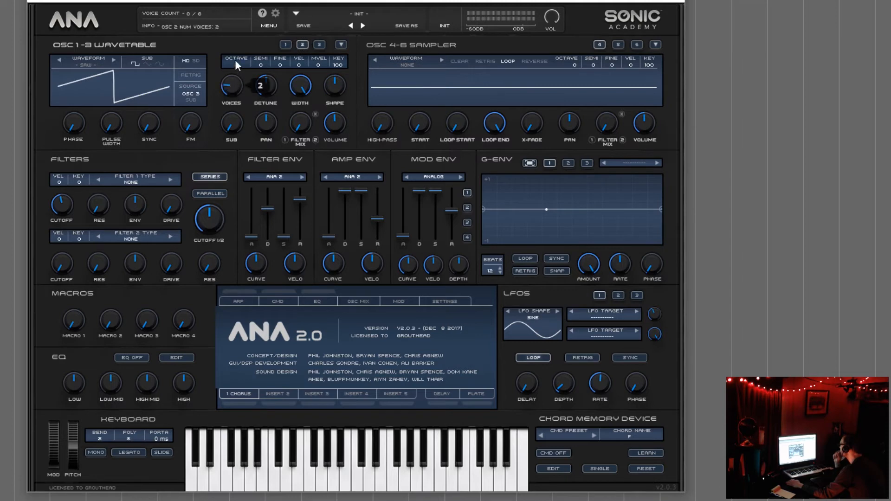
left_click(58, 59)
left_click(112, 59)
left_click(112, 60)
left_click_drag(233, 87, 233, 100)
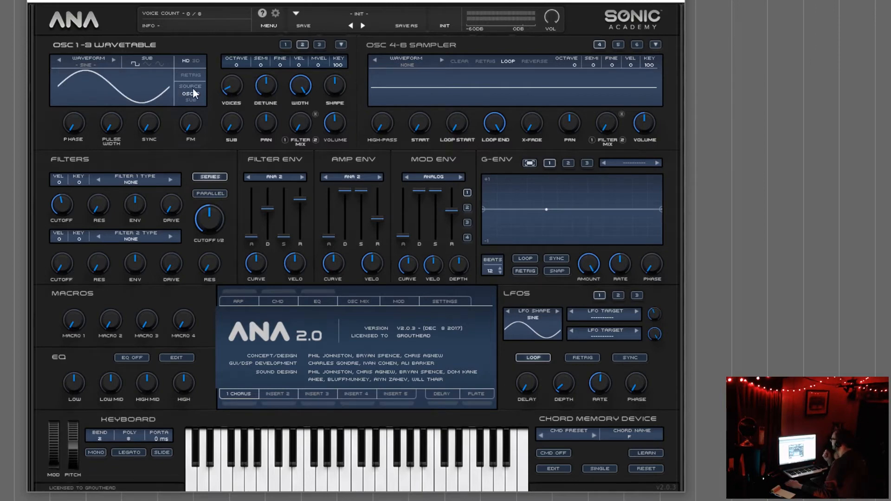
Set oscillator 1 to Triangle with one voice and try different FM amounts with oscillator 2 as the source
left_click(285, 44)
mouse_move(231, 85)
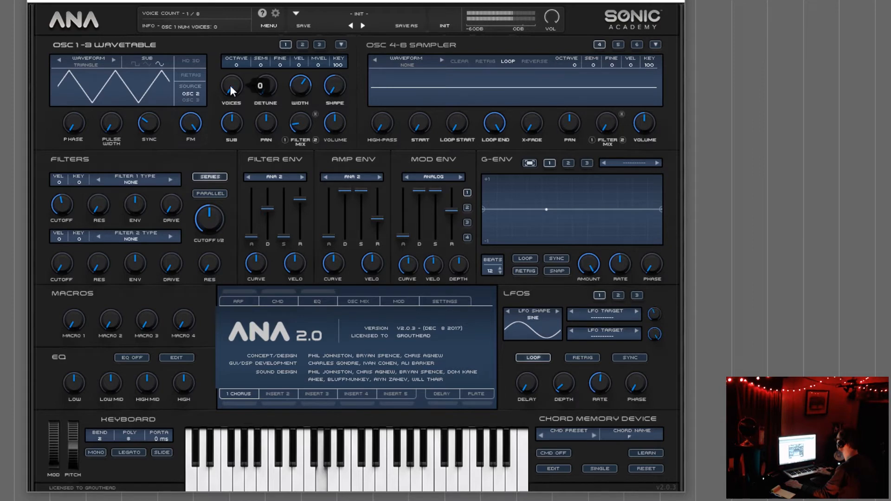
left_click_drag(197, 123, 227, 294)
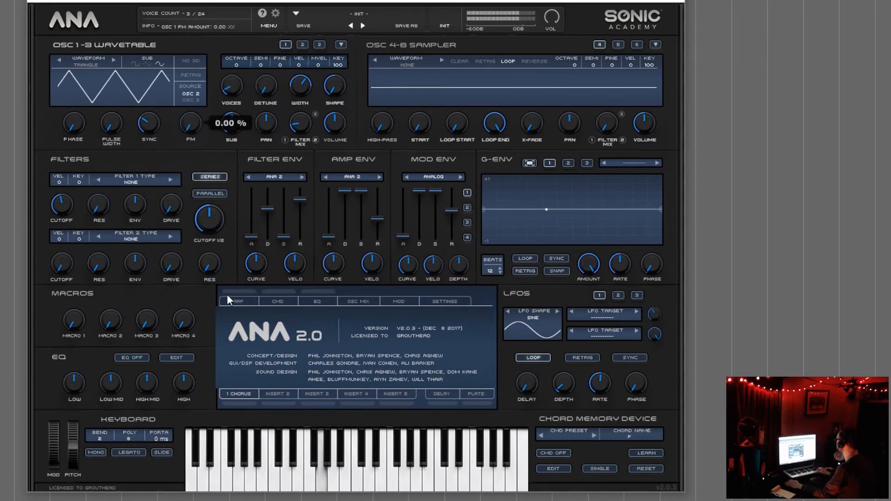
left_click(302, 45)
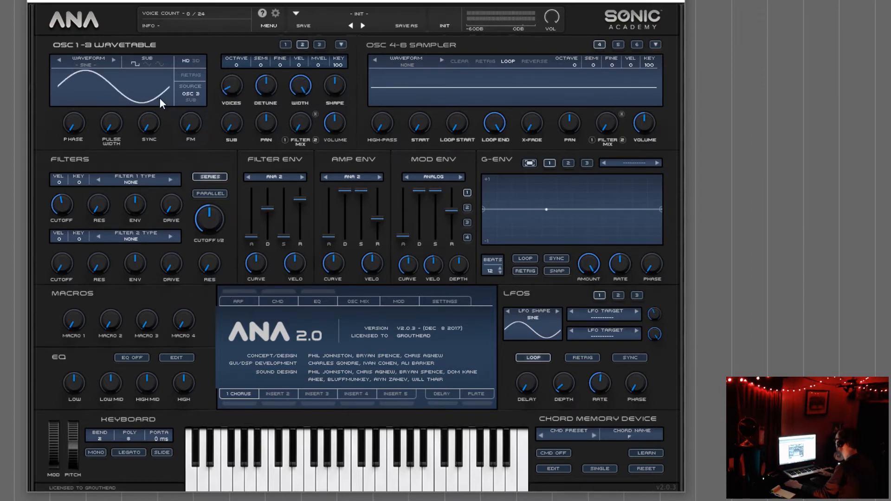
left_click(285, 45)
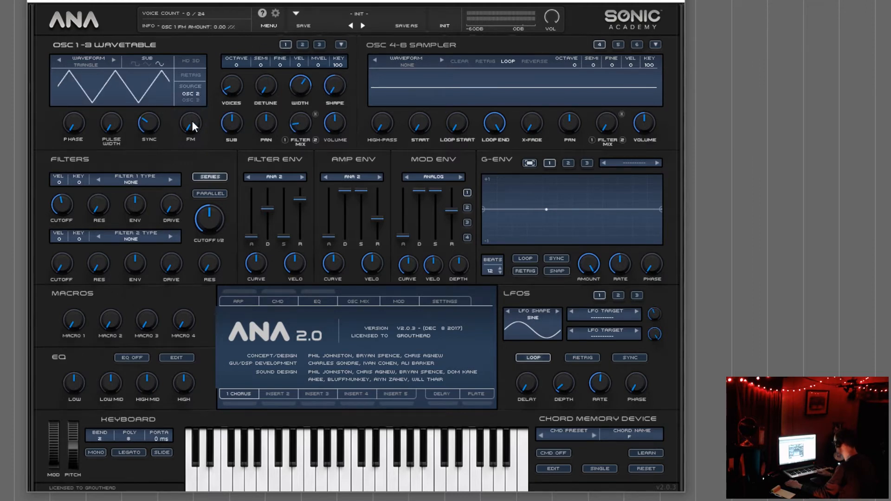
left_click_drag(191, 121, 198, 98)
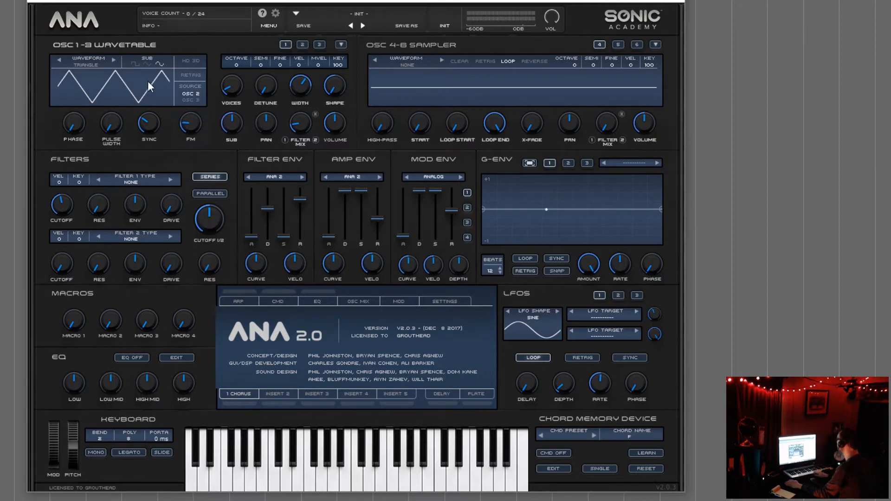
Set oscillator 3 to the Sine waveform at octave -2
left_click(320, 44)
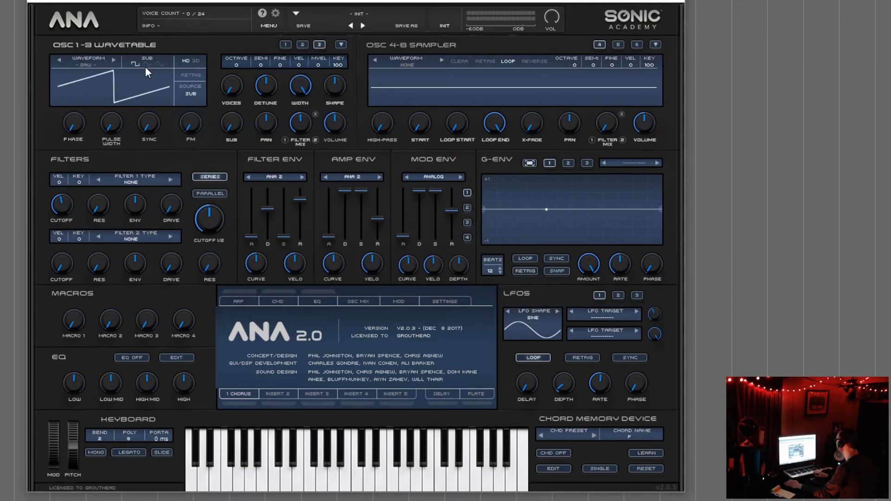
left_click(62, 59)
left_click(113, 59)
left_click(113, 58)
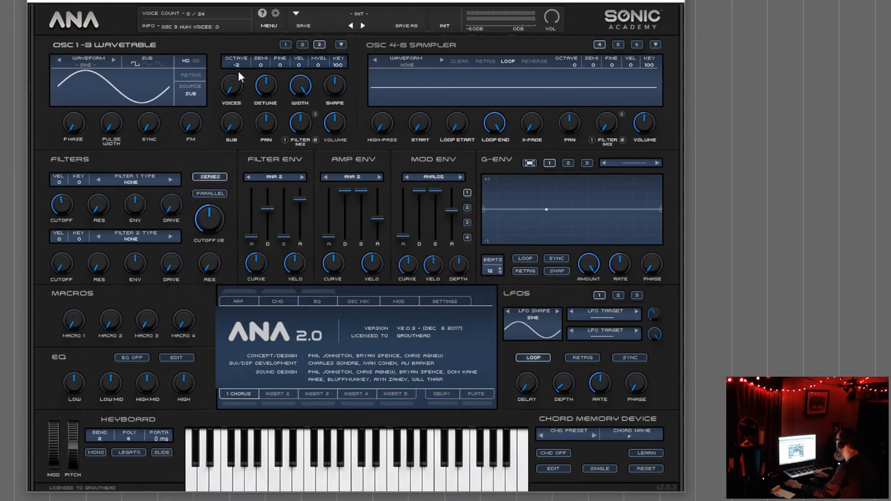
Switch oscillator 1's FM source to oscillator 3 and vary the FM amount from about 10.4 % upward
left_click(286, 45)
left_click_drag(195, 124, 208, 141)
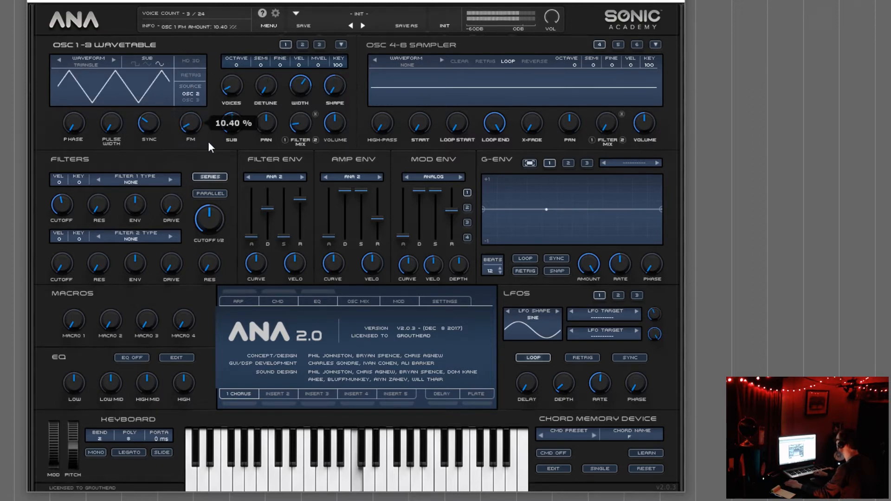
left_click(197, 100)
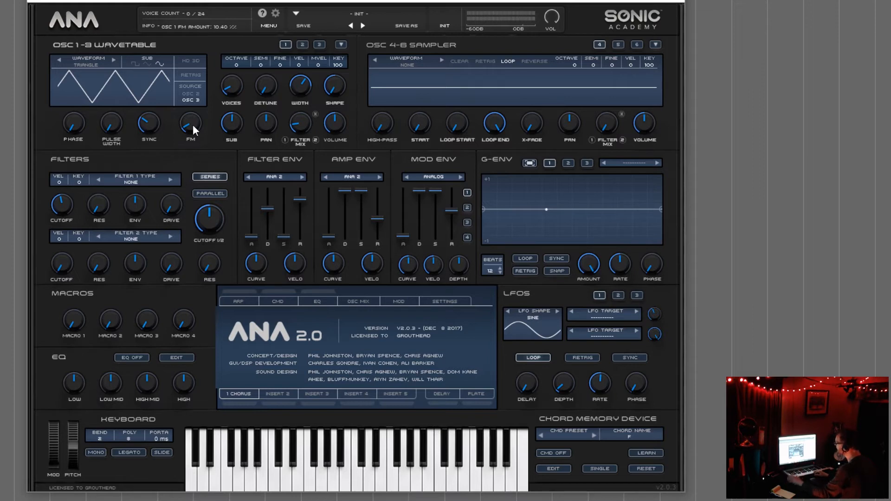
left_click_drag(193, 124, 211, 79)
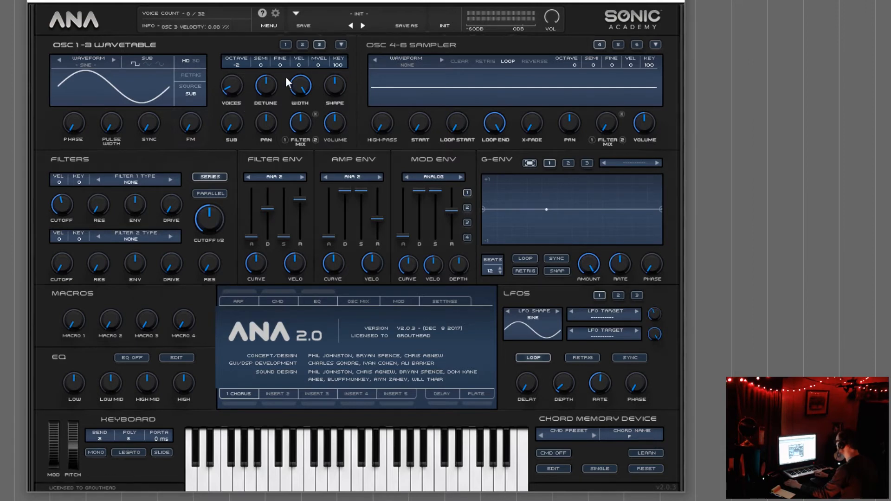
Alternate oscillator 1's FM source between oscillators 2 and 3 while varying the FM amount, ending at 20.8 % from oscillator 3
left_click(284, 44)
left_click_drag(191, 118, 210, 127)
left_click(191, 93)
left_click_drag(191, 122, 214, 130)
left_click(194, 99)
left_click_drag(193, 128, 204, 162)
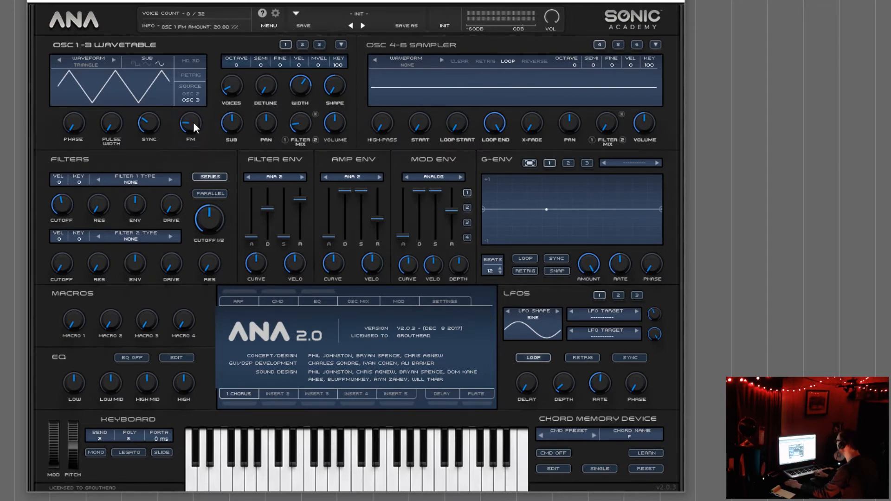
Vary oscillator 1's FM amount and raise its sync and phase to reshape the triangle wave
left_click_drag(191, 123, 200, 75)
left_click(196, 95)
left_click_drag(196, 113, 158, 90)
left_click_drag(82, 124, 68, 26)
Sweep oscillator 1's FM amount to 51.2 % with oscillator 3 as the source and bring it back down close to zero
left_click_drag(185, 124, 192, 144)
left_click(190, 100)
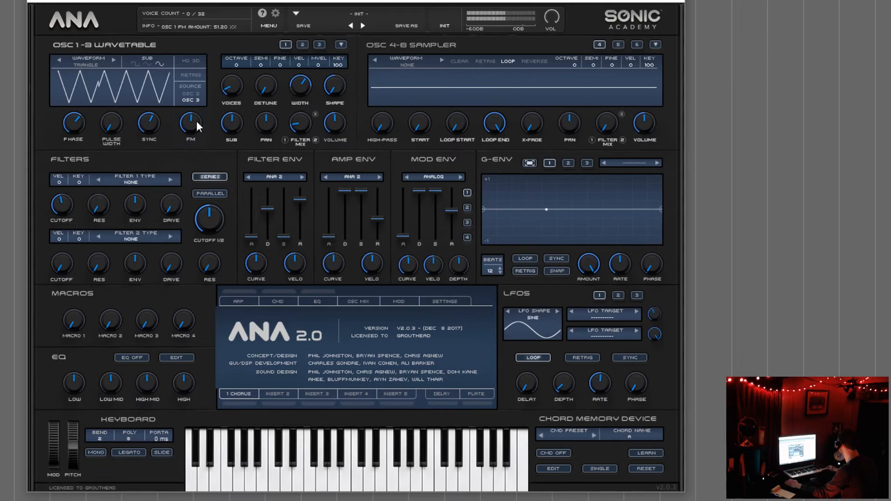
left_click_drag(194, 129, 226, 190)
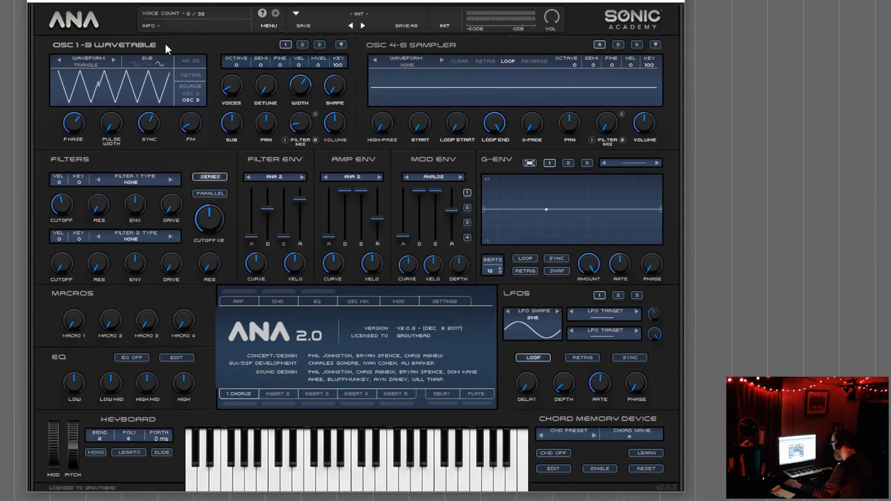
Look through the waveform browser's wavetable categories for oscillators 1, 2 and 3
left_click(88, 62)
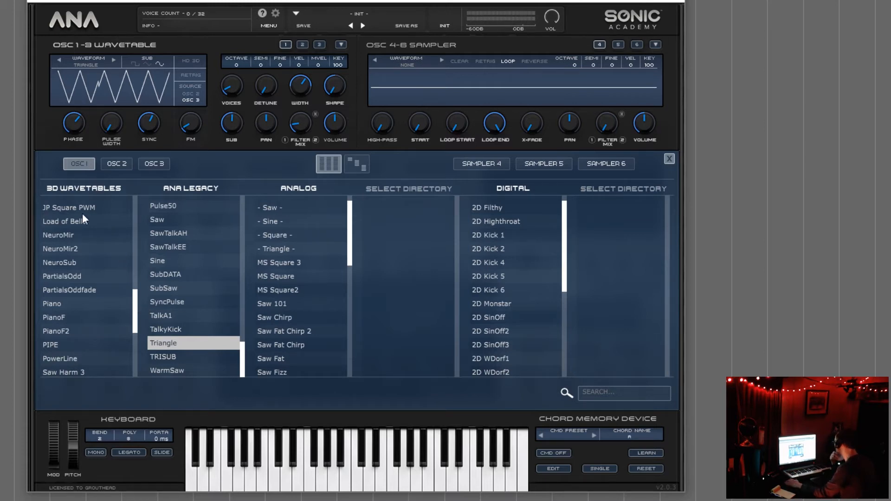
left_click(123, 164)
left_click(164, 162)
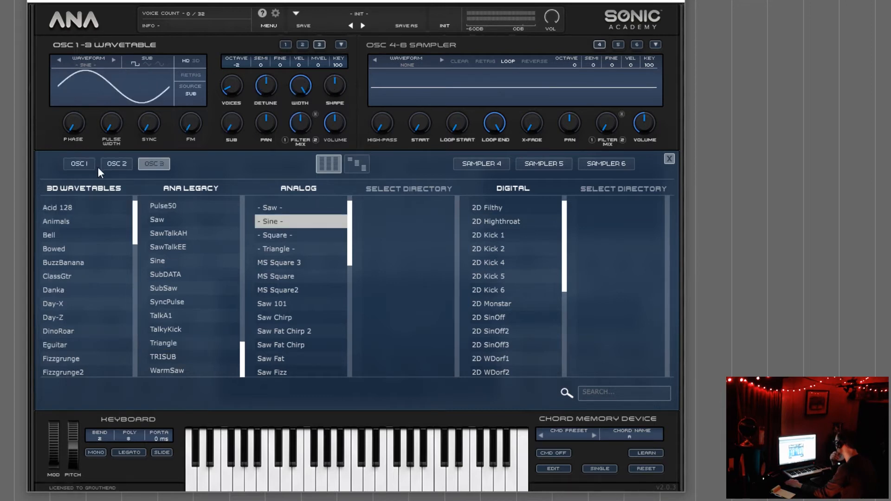
left_click(74, 162)
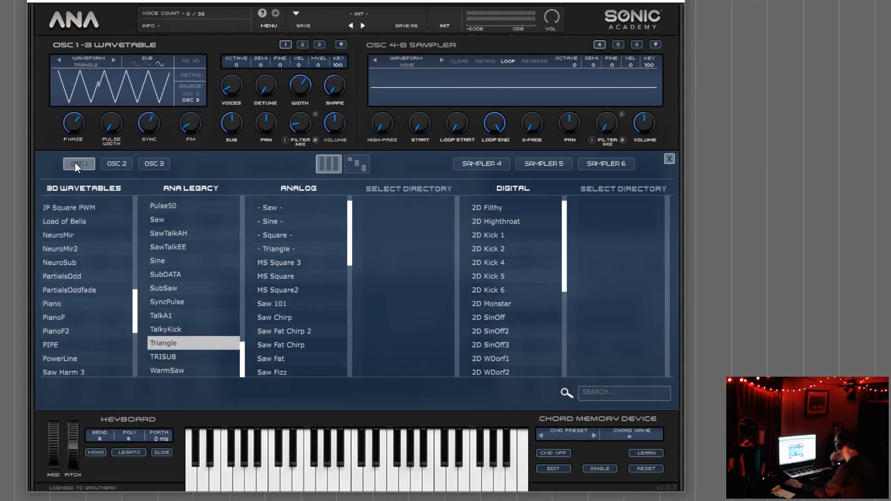
Look through the browser's sample categories for samplers 4, 5 and 6, returning to sampler 4
left_click(495, 162)
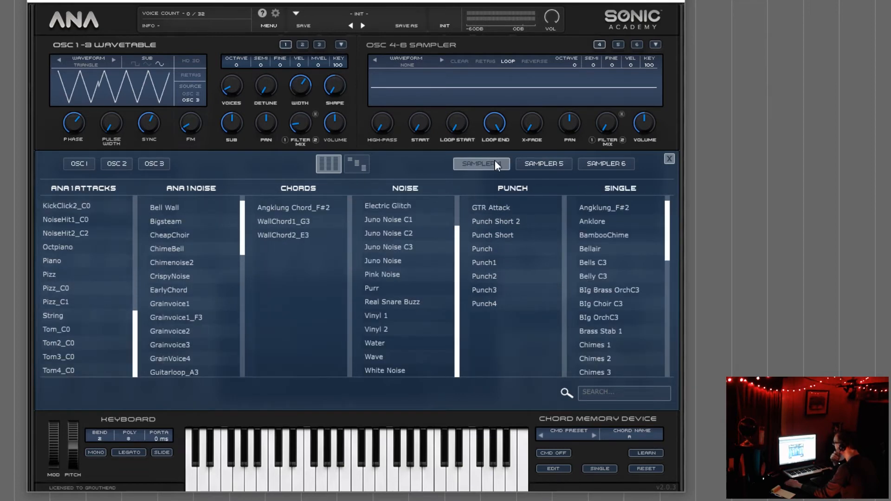
left_click(534, 161)
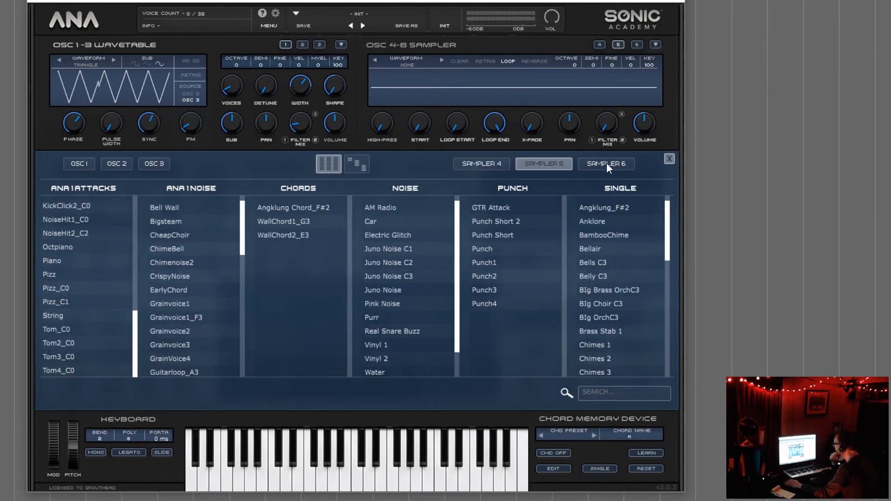
left_click(606, 163)
left_click(541, 163)
left_click(498, 163)
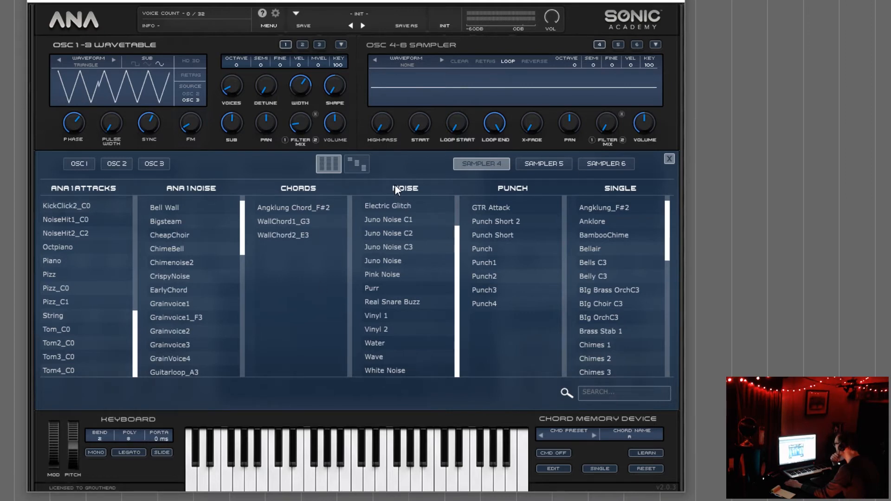
Switch the browser to folder view, browse to sampler 4's User > Imported folder and reveal it in File Explorer
left_click(360, 163)
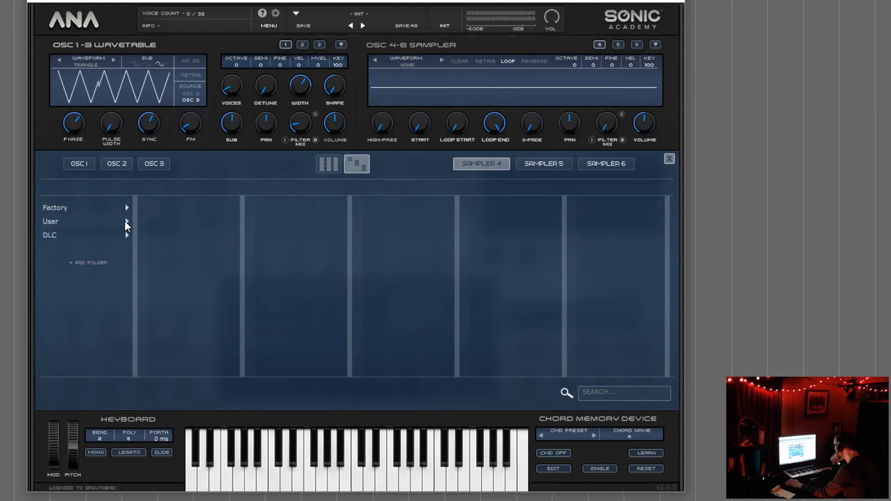
left_click(125, 221)
left_click(80, 222)
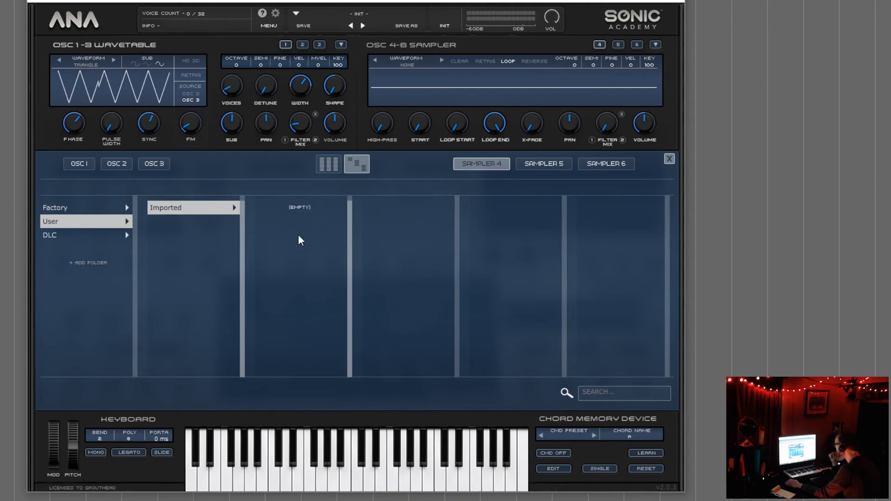
right_click(202, 205)
left_click(201, 205)
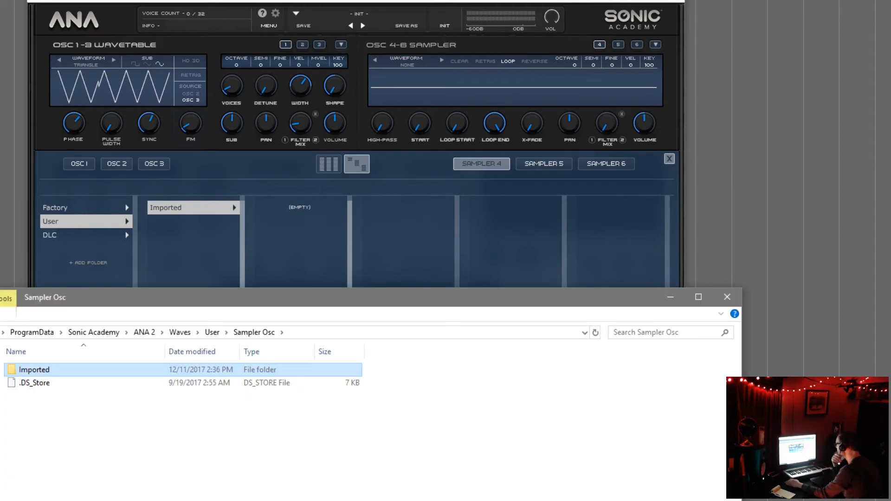
In File Explorer, examine the user wavetable folders down to Main Osc > 3D Wavetables > Serum Tables > Analog
left_click(212, 333)
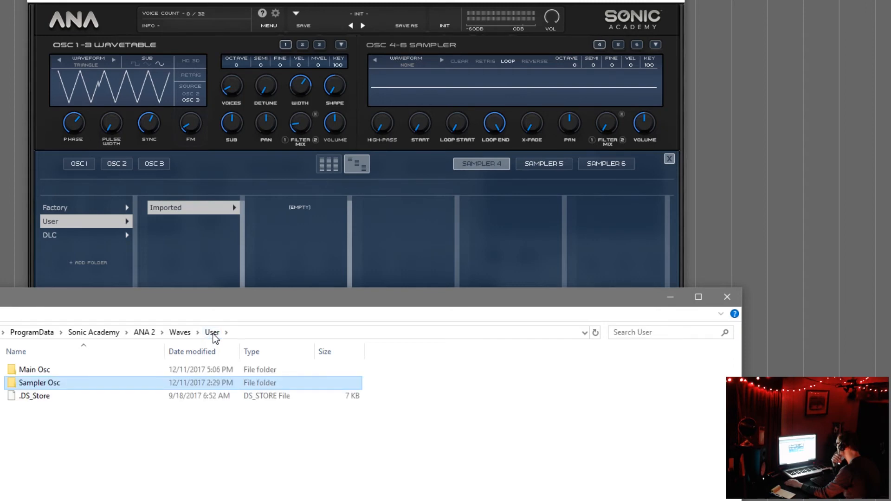
double_click(44, 370)
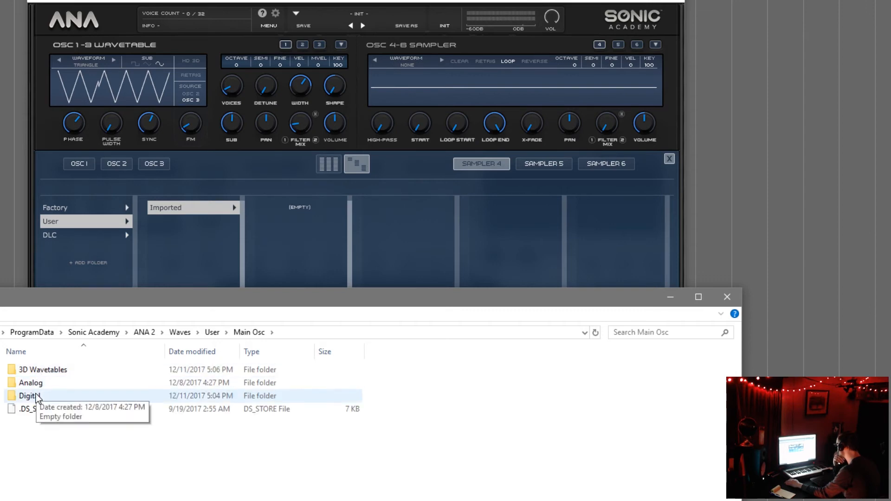
double_click(47, 373)
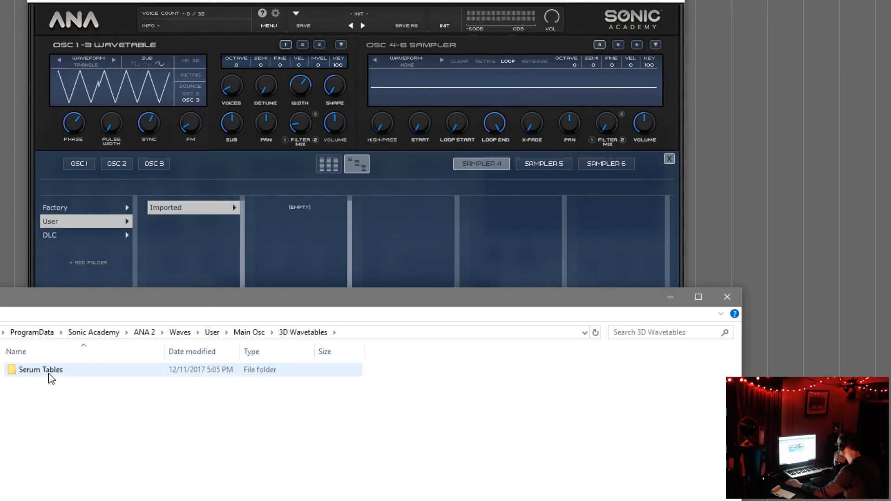
double_click(51, 369)
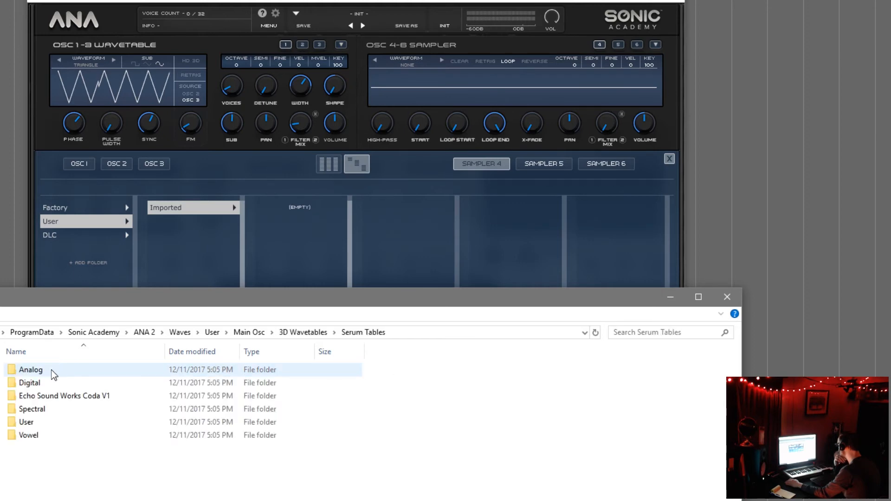
double_click(51, 370)
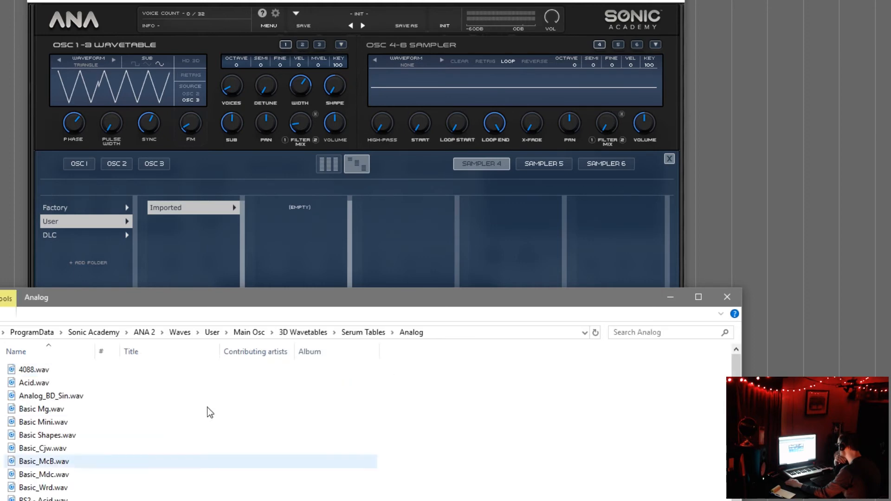
Go back to the User waves folder and examine Sampler Osc > Imported
left_click(212, 332)
double_click(61, 384)
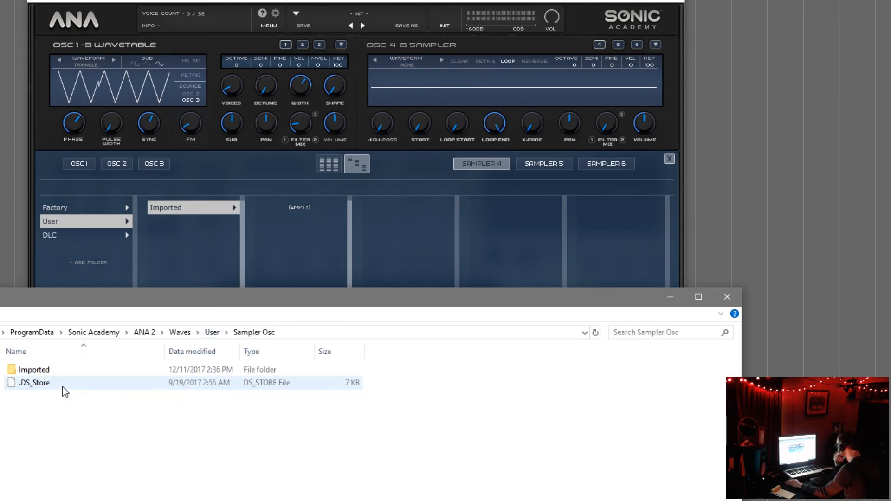
double_click(45, 372)
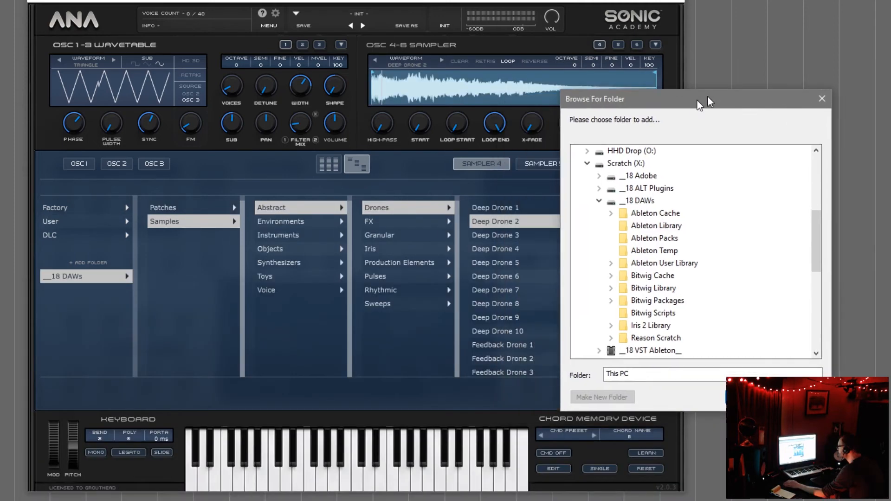
Dismiss the add-folder dialog and audition Deep Drone 7 and Deep Drone 9 in sampler 4
left_click_drag(692, 79, 185, 149)
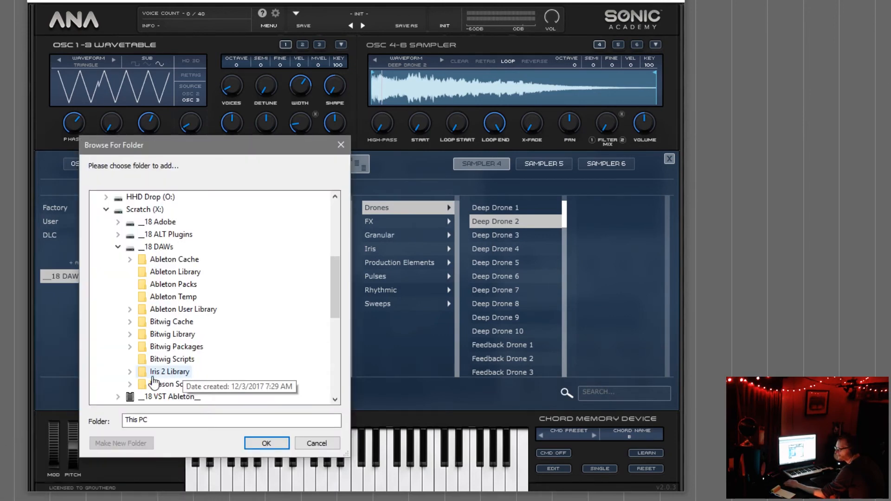
left_click(340, 144)
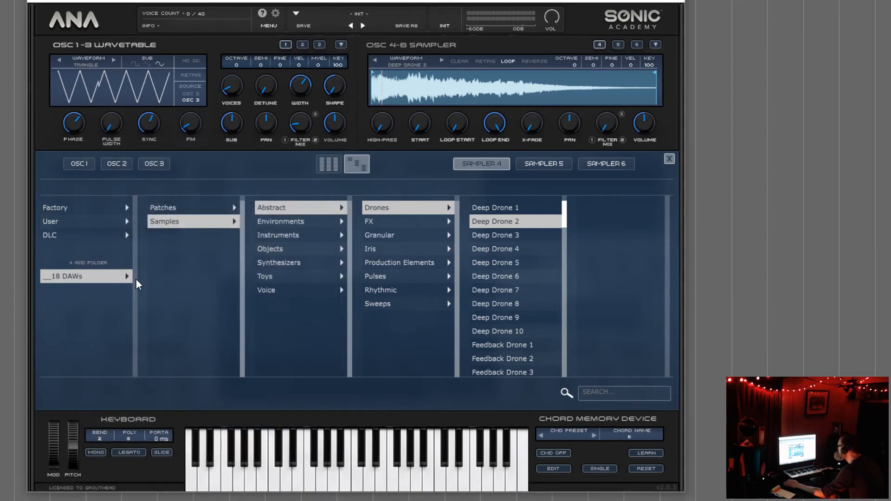
left_click(494, 290)
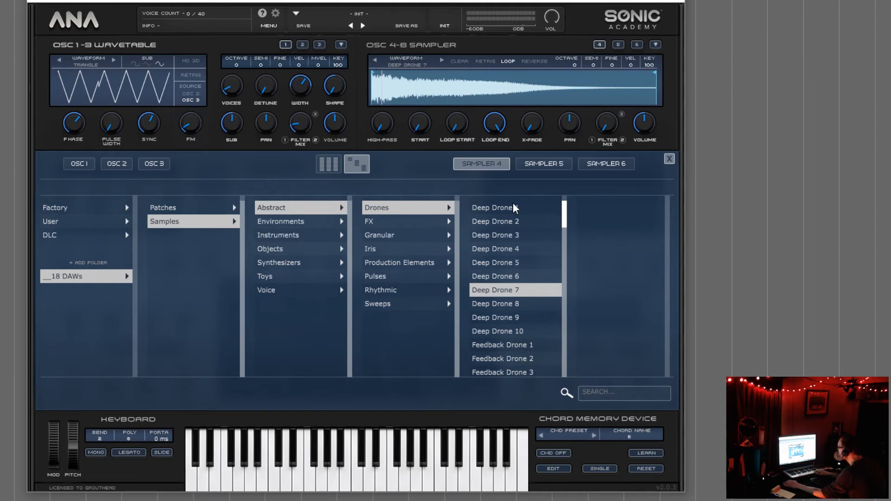
left_click(492, 318)
Audition the Iris samples Blasma, Curr and Jovian Radio in sampler 4 and close the browser
left_click(417, 249)
left_click(492, 251)
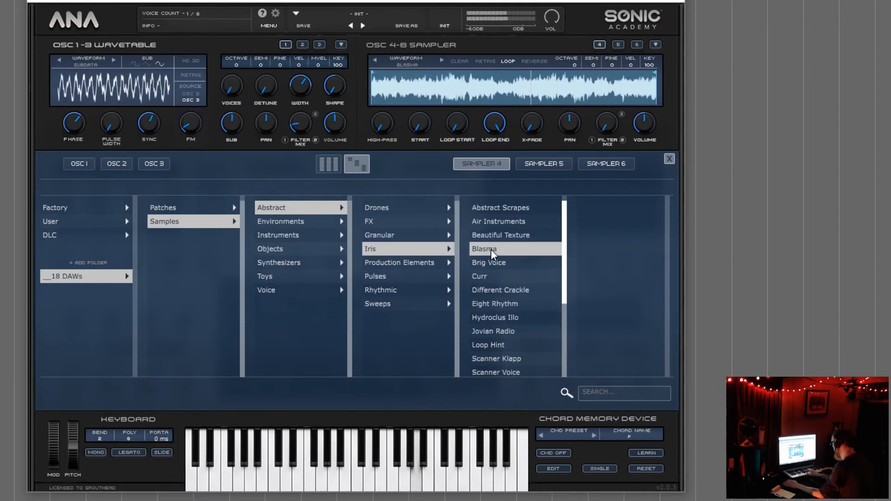
left_click(492, 277)
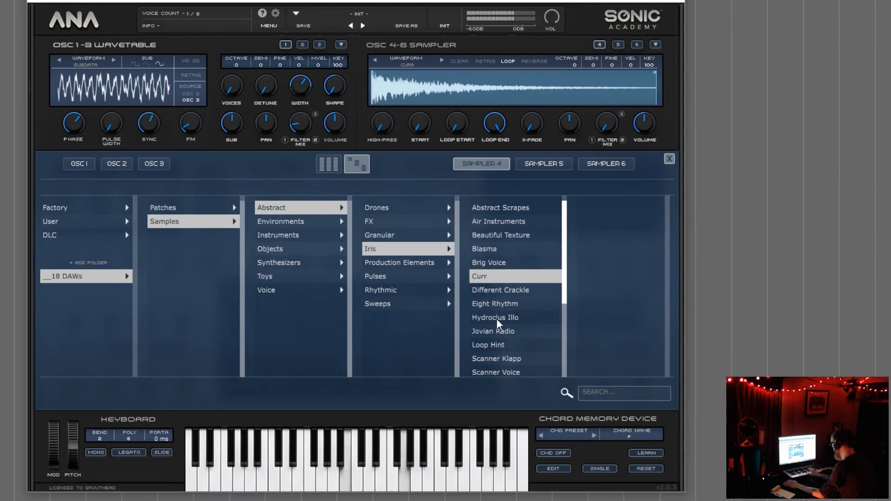
left_click(498, 331)
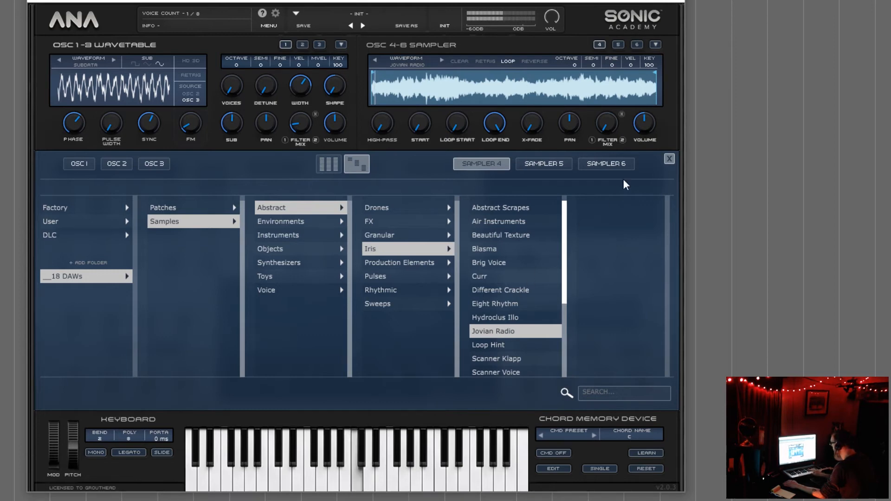
left_click(669, 158)
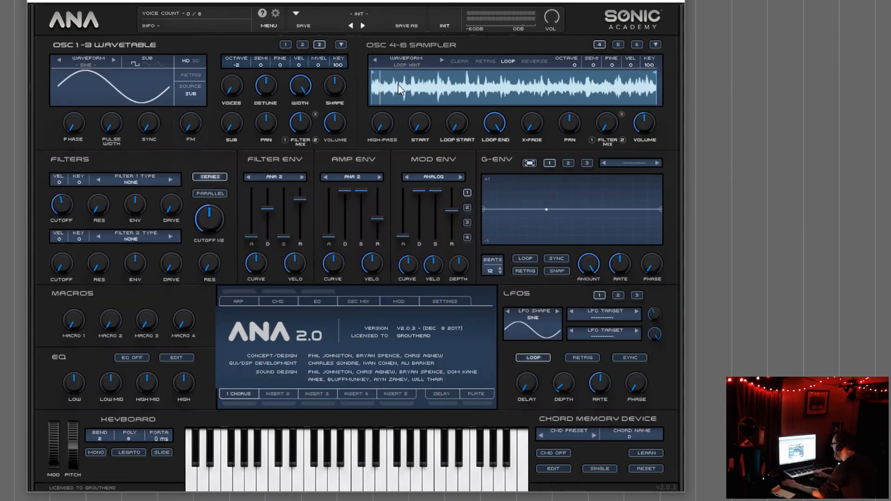
Move sampler 4's start point inward, narrow the loop near the middle of Loop Hint and vary the crossfade around 50 %
mouse_move(428, 121)
left_mouse_down()
mouse_move(417, 51)
mouse_move(420, 87)
left_mouse_up()
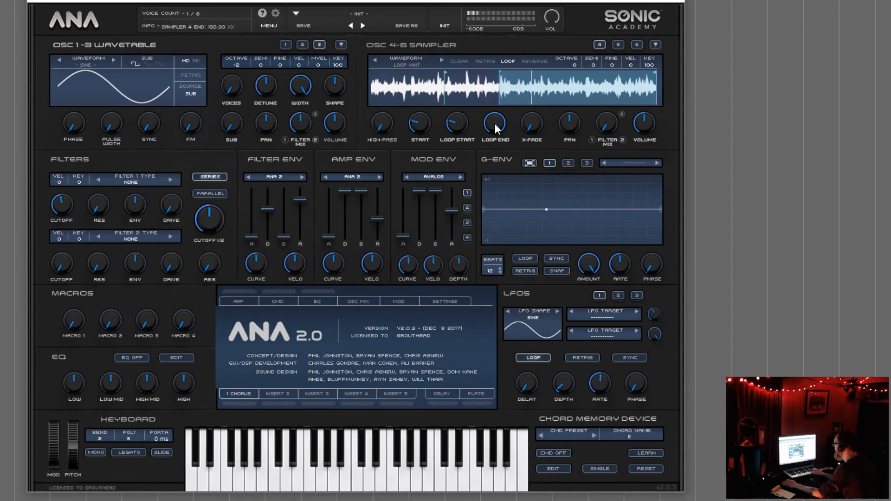
left_click_drag(495, 123, 501, 205)
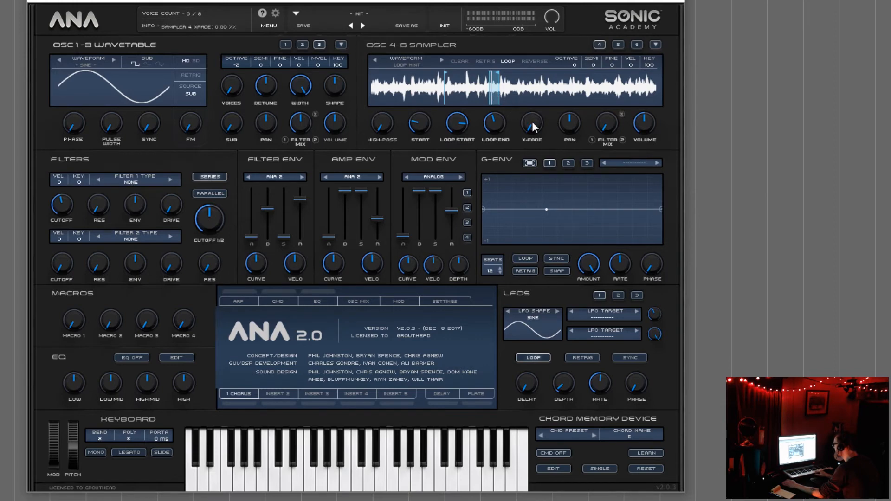
left_click_drag(533, 122, 514, 50)
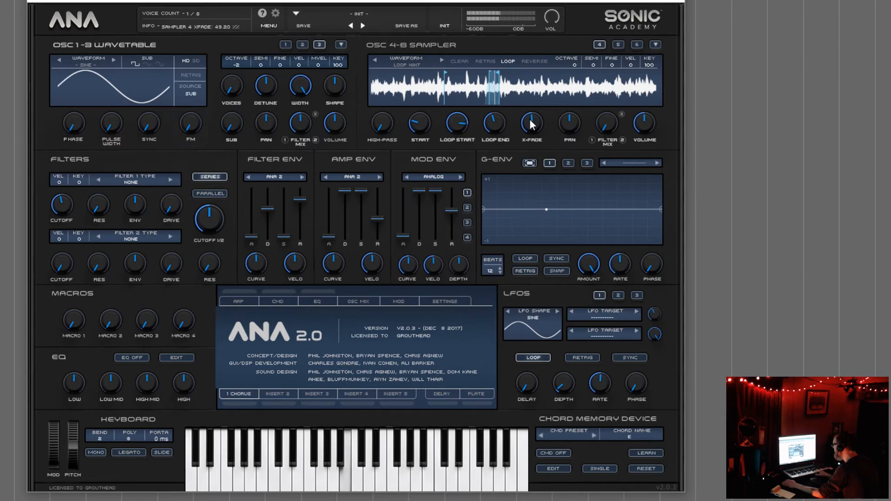
mouse_move(532, 123)
left_mouse_down()
mouse_move(553, 190)
mouse_move(547, 115)
left_mouse_up()
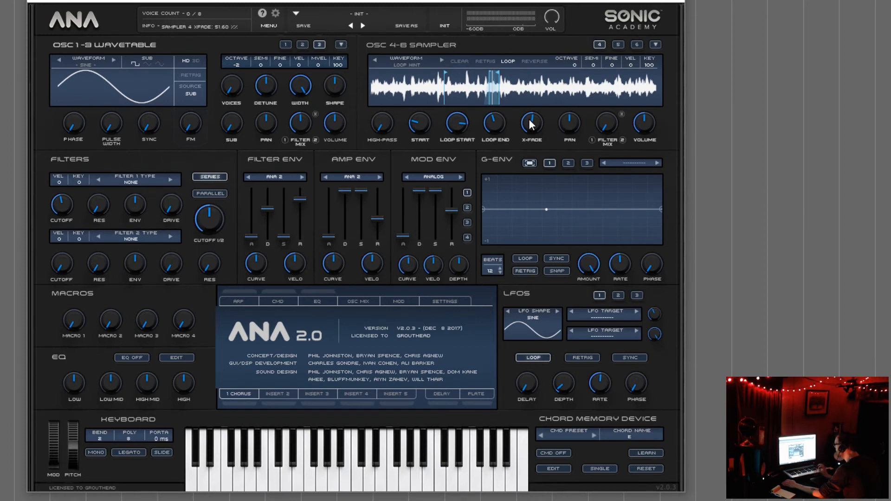
left_click_drag(531, 123, 515, 64)
left_click_drag(540, 120, 530, 96)
Shift sampler 4's loop start and loop end to an earlier section of the sample
left_click_drag(457, 123, 464, 158)
mouse_move(498, 117)
left_mouse_down()
mouse_move(494, 137)
mouse_move(459, 129)
mouse_move(461, 163)
left_mouse_up()
left_click_drag(493, 122, 492, 124)
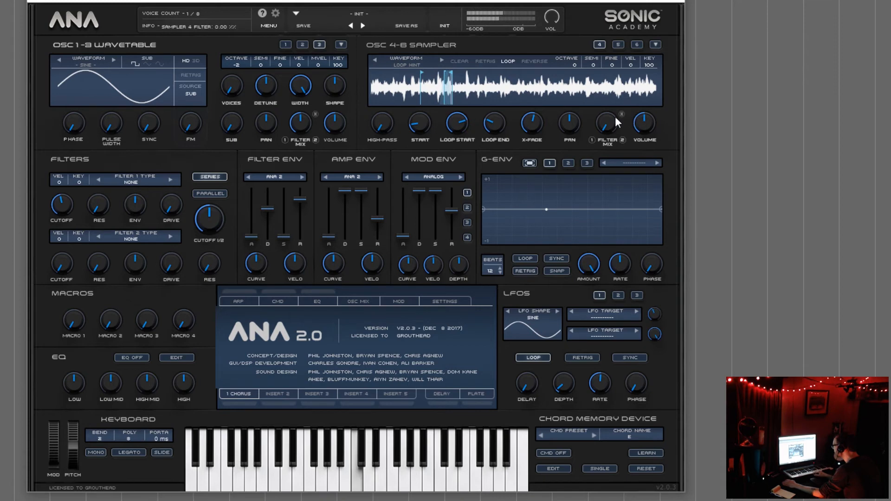
Sweep sampler 4's pan to 63.0, reset it to centre and raise the high-pass amount
mouse_move(572, 120)
left_mouse_down()
mouse_move(566, 153)
mouse_move(595, 247)
mouse_move(590, 18)
mouse_move(570, 123)
left_mouse_up()
double_click(569, 126)
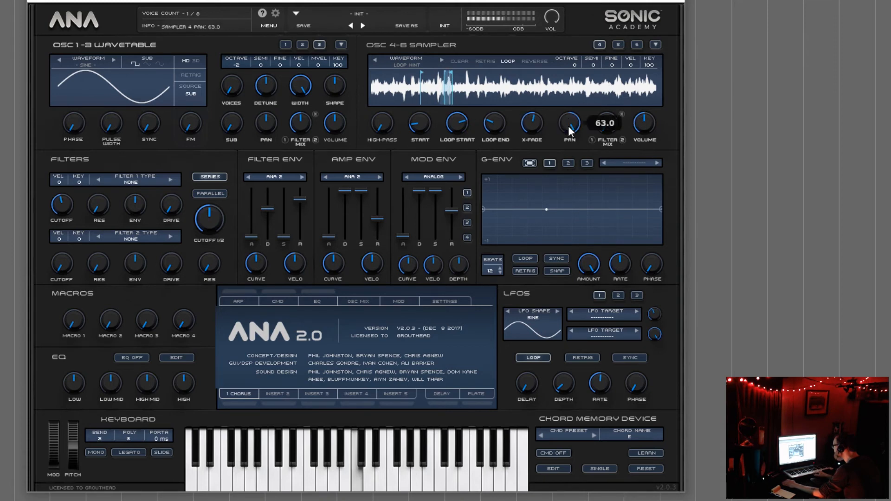
left_click_drag(380, 124, 408, 83)
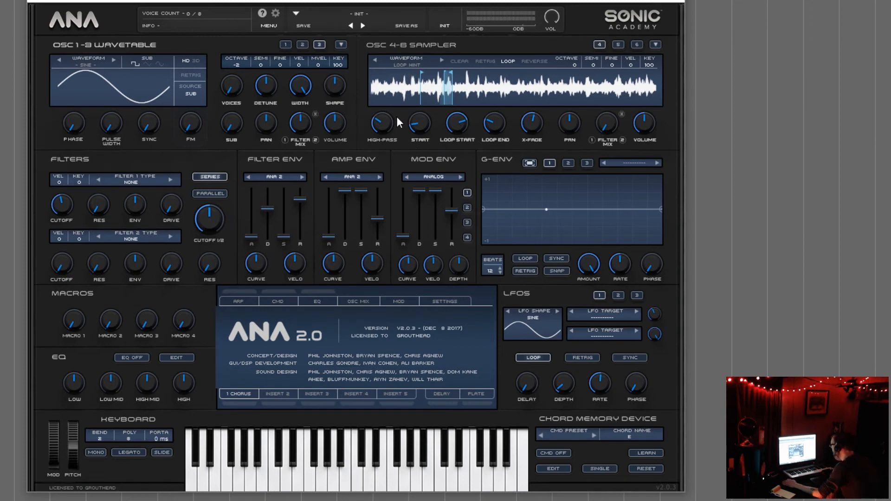
Try sampler 4's filter mix control and enable retrigger for the sample
mouse_move(383, 123)
mouse_move(421, 127)
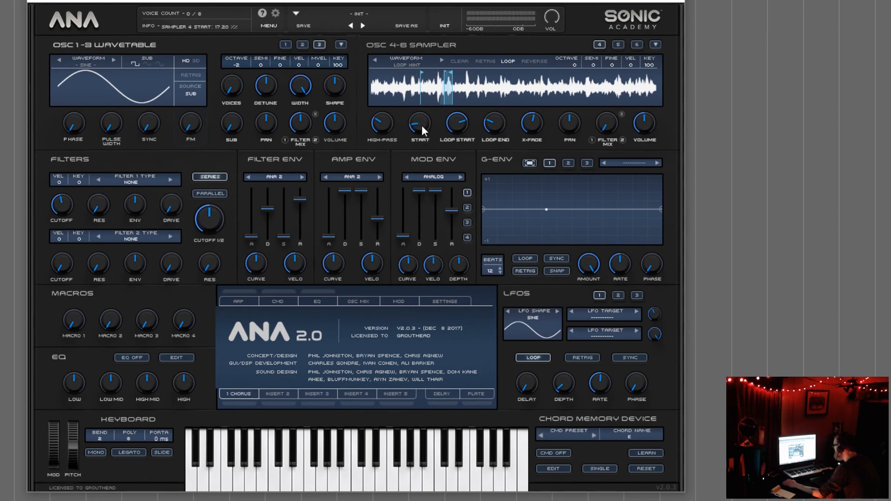
mouse_move(498, 122)
mouse_move(531, 124)
mouse_move(559, 129)
left_click_drag(608, 124, 647, 186)
left_click(480, 61)
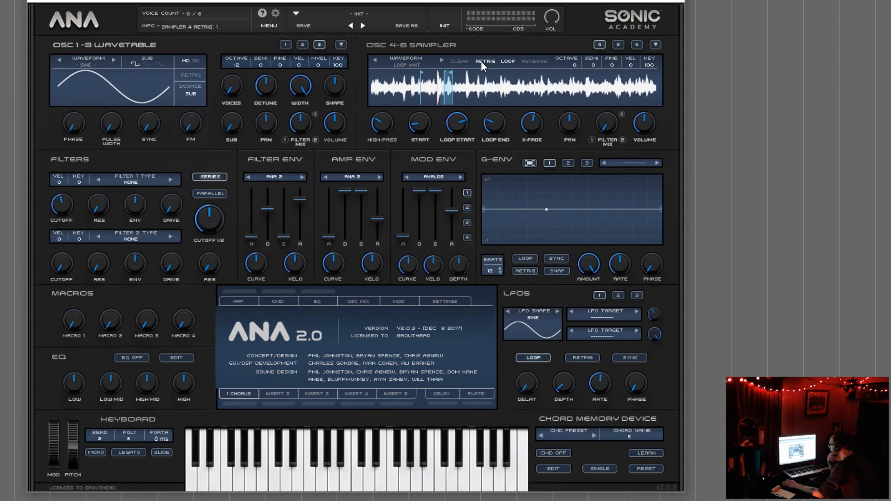
Switch sampler 4's looping off and back on
left_click(508, 62)
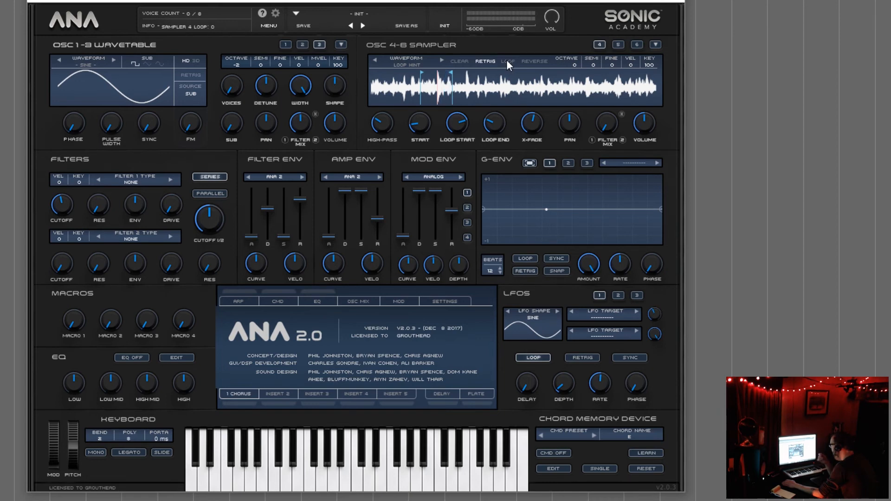
left_click(507, 61)
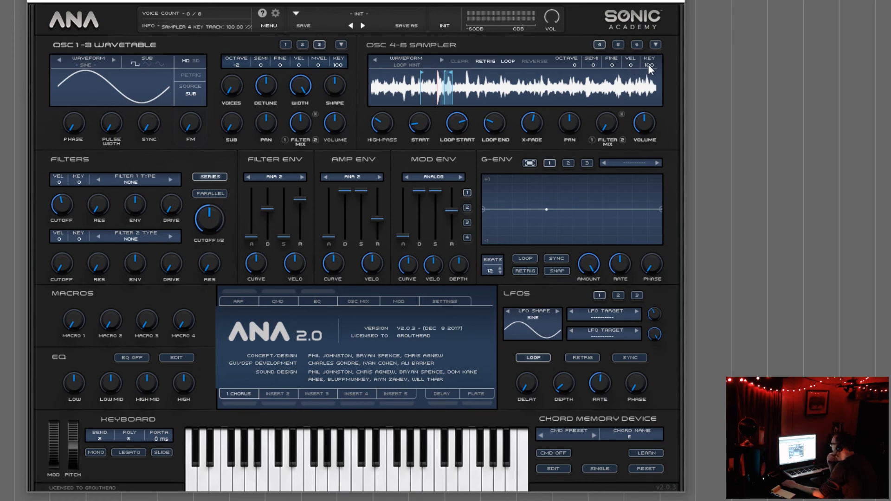
View samplers 5 and 6, return to sampler 4 and examine its copy, remove and import sample options
left_click(619, 45)
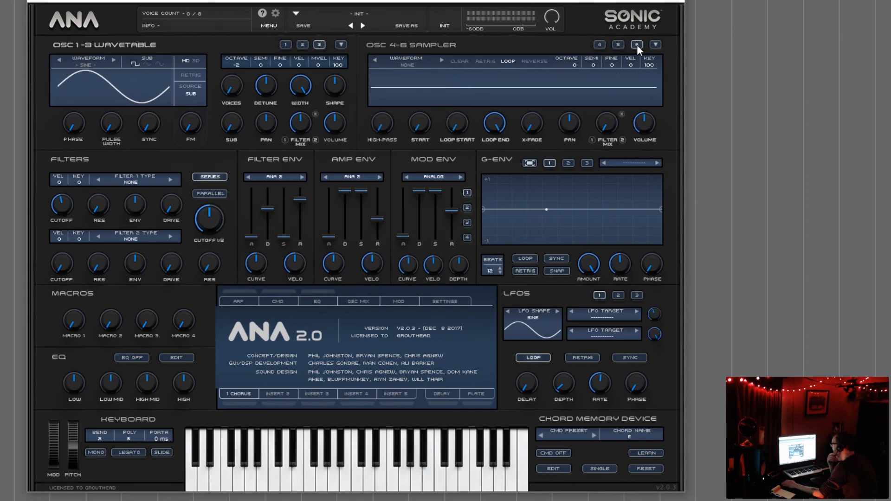
left_click(599, 44)
left_click(654, 45)
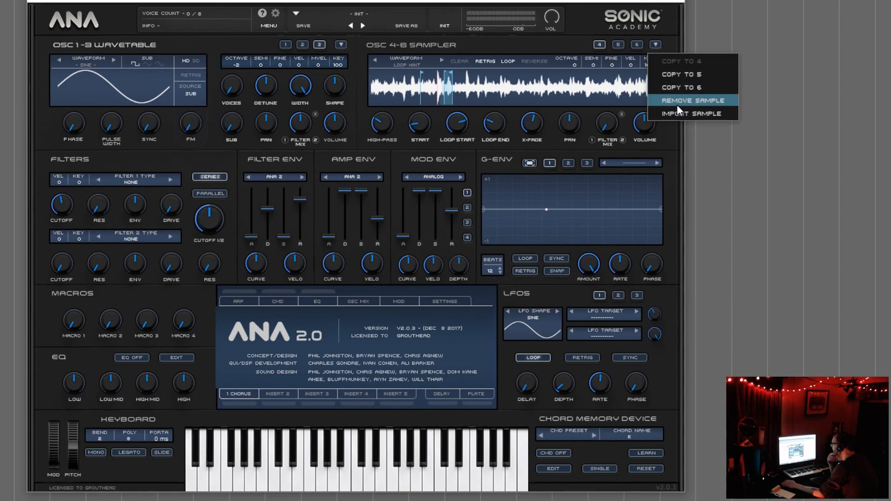
left_click(648, 42)
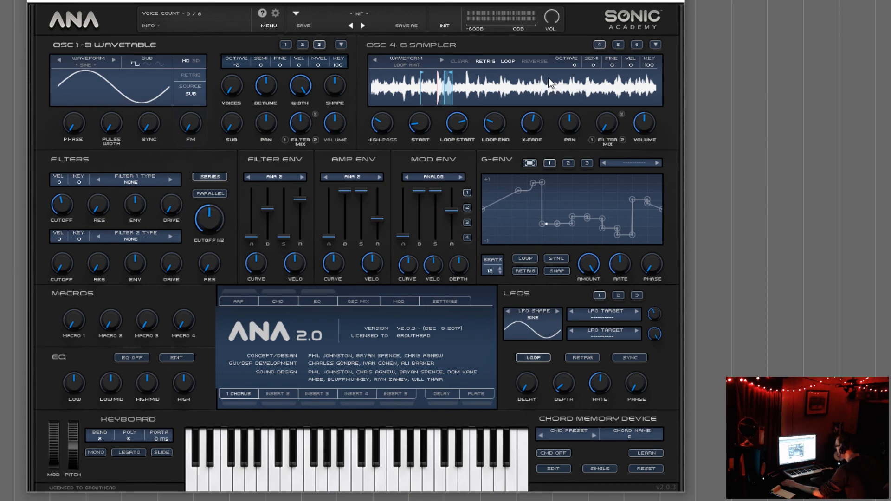
Add three points above the centre line of G-Env 1 in the enlarged editor and bend the segments between them into curves
left_click(529, 163)
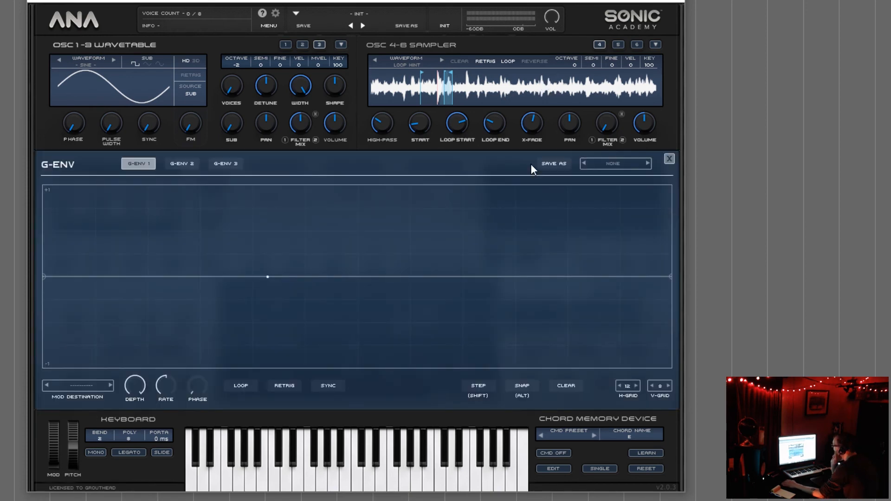
left_click(669, 158)
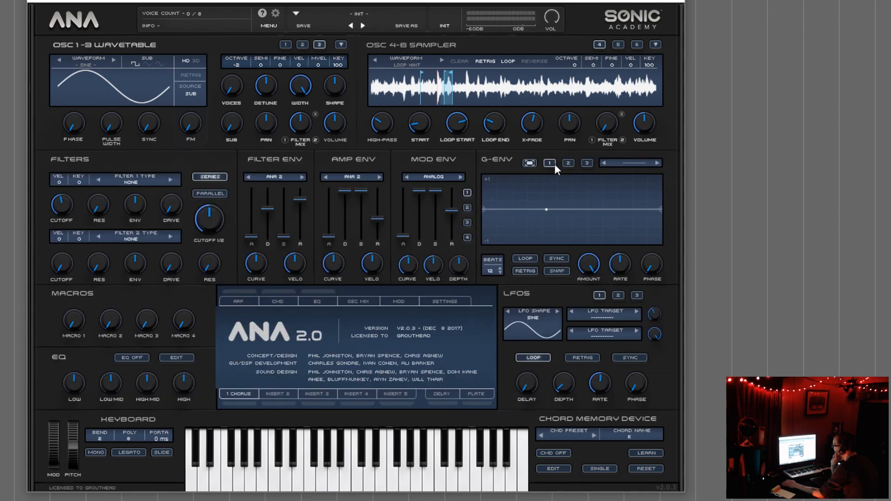
left_click(531, 166)
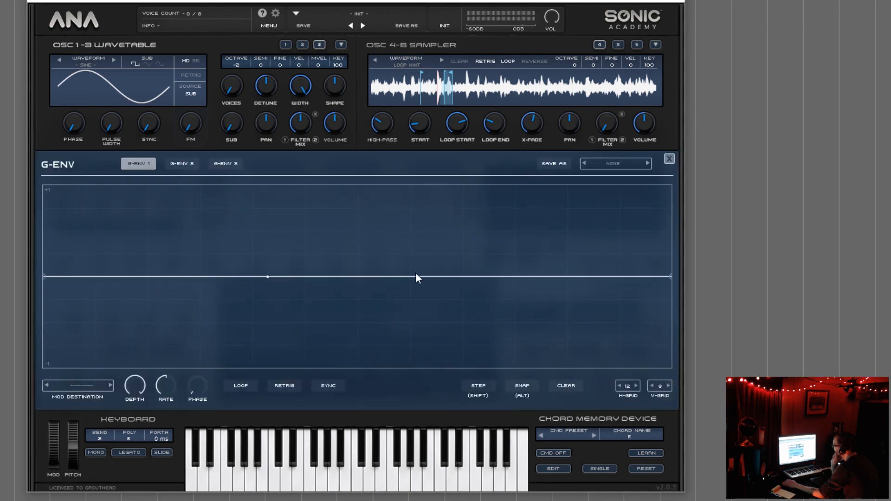
left_click_drag(416, 276, 406, 199)
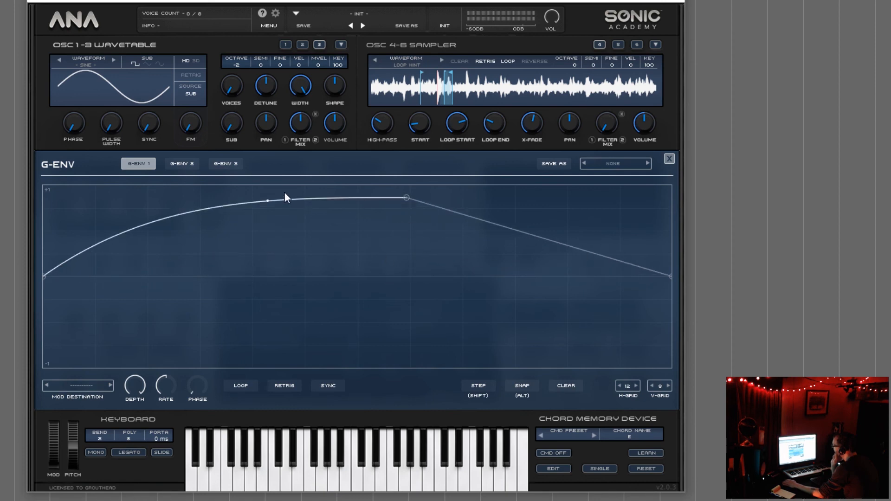
left_click(222, 208)
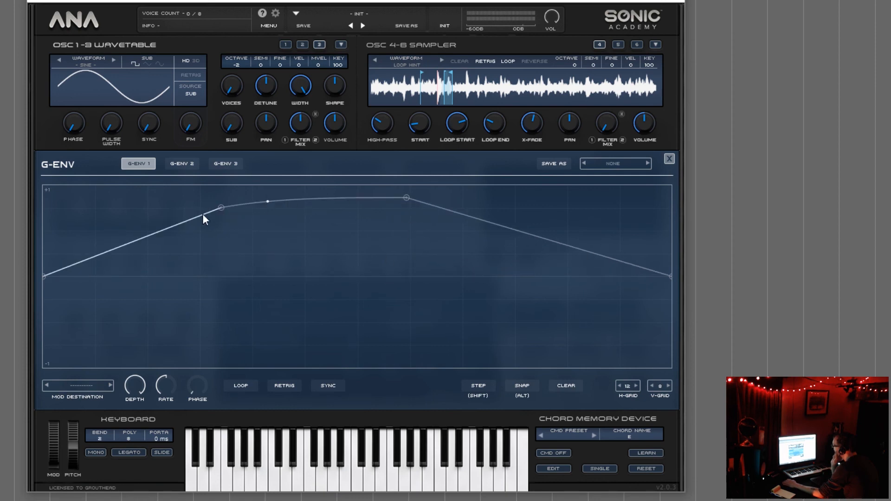
left_click(170, 228)
left_click_drag(185, 221, 255, 305)
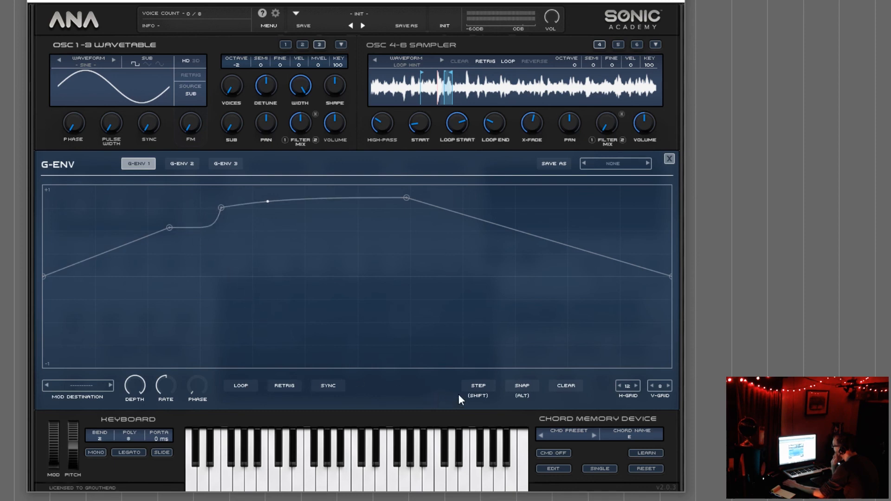
Enable step mode for G-Env 1, draw stepped levels across the rest of the envelope and review the shape in the enlarged editor
left_click(478, 386)
mouse_move(368, 333)
left_mouse_down()
mouse_move(571, 242)
mouse_move(308, 315)
mouse_move(253, 316)
left_mouse_up()
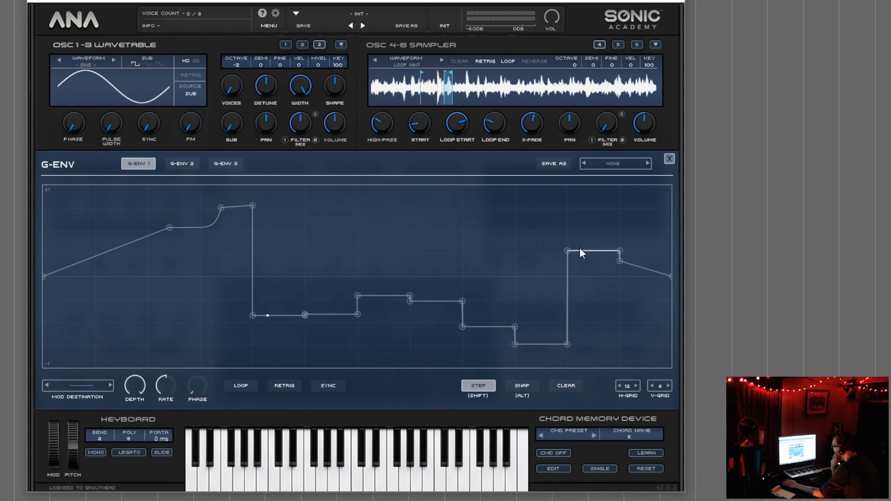
left_click(670, 159)
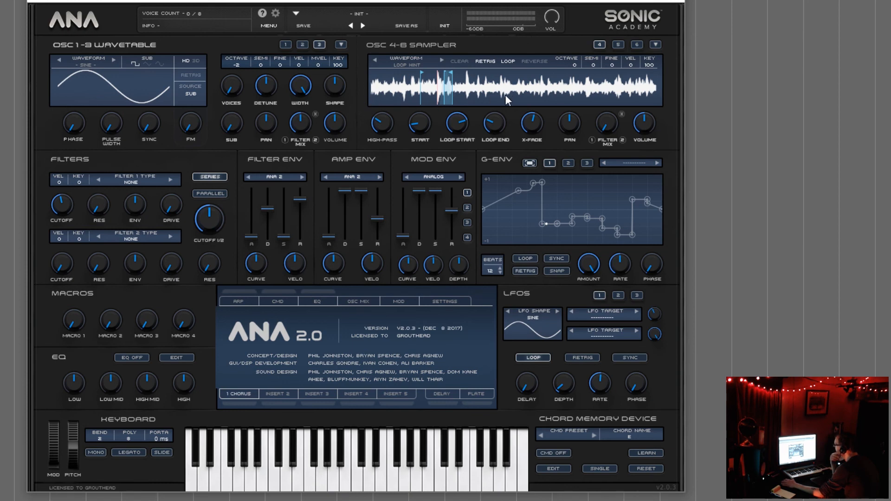
left_click(529, 163)
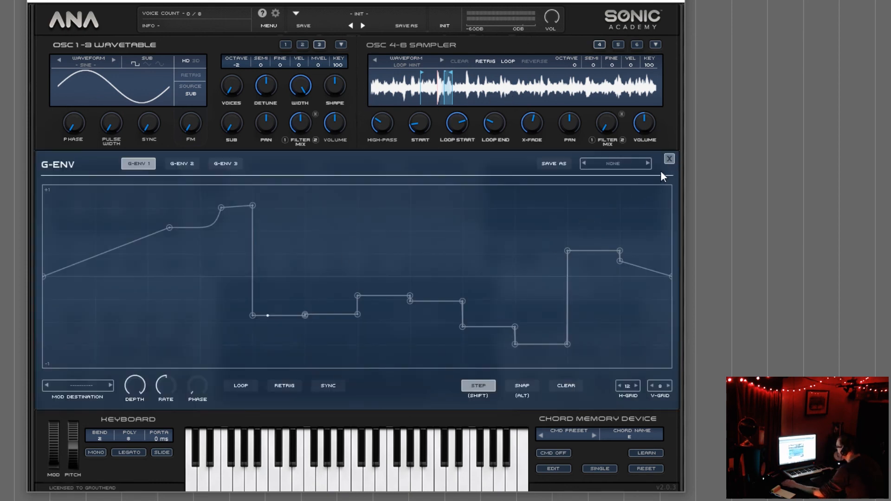
left_click(669, 159)
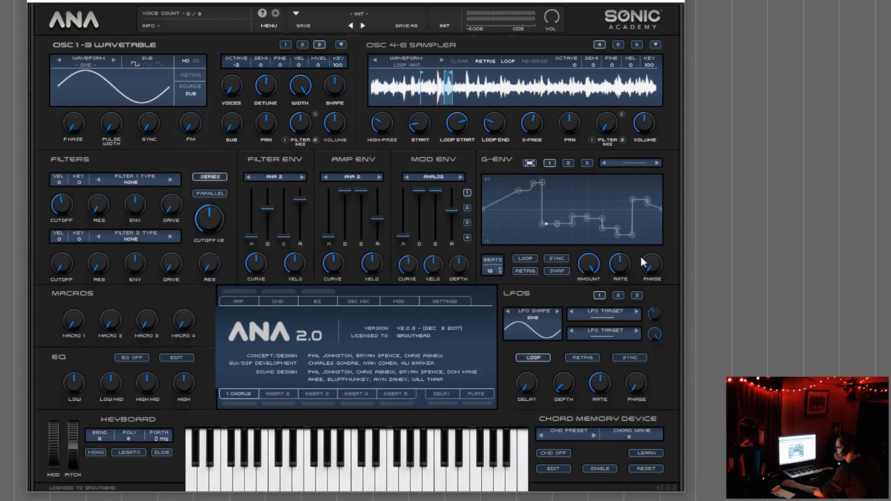
Show the chord memory editor together with the arpeggiator, and view the synth's settings page
left_click(558, 470)
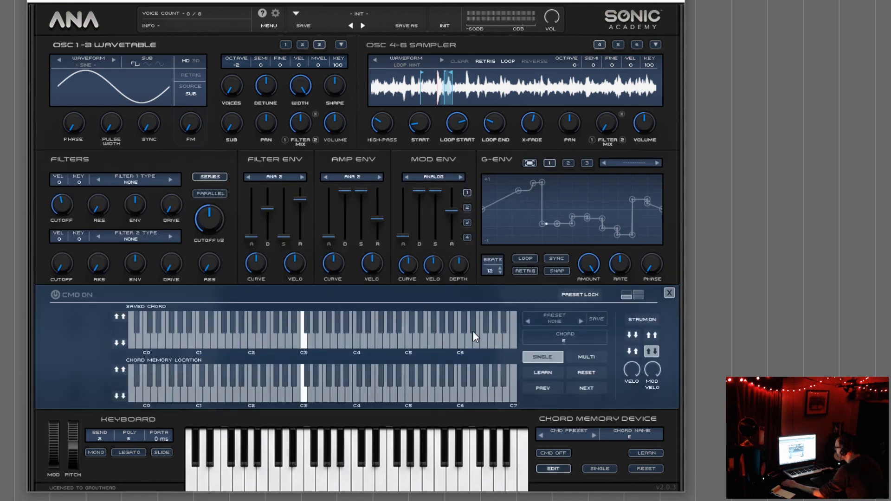
left_click(626, 294)
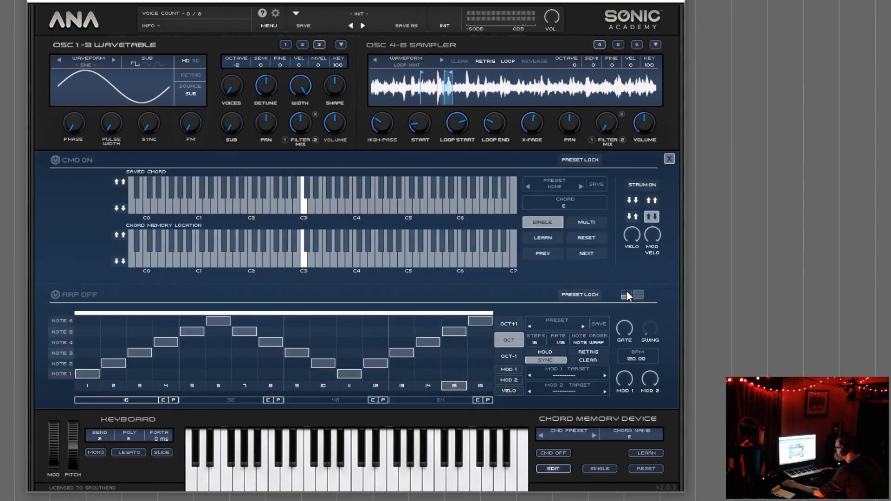
left_click(669, 159)
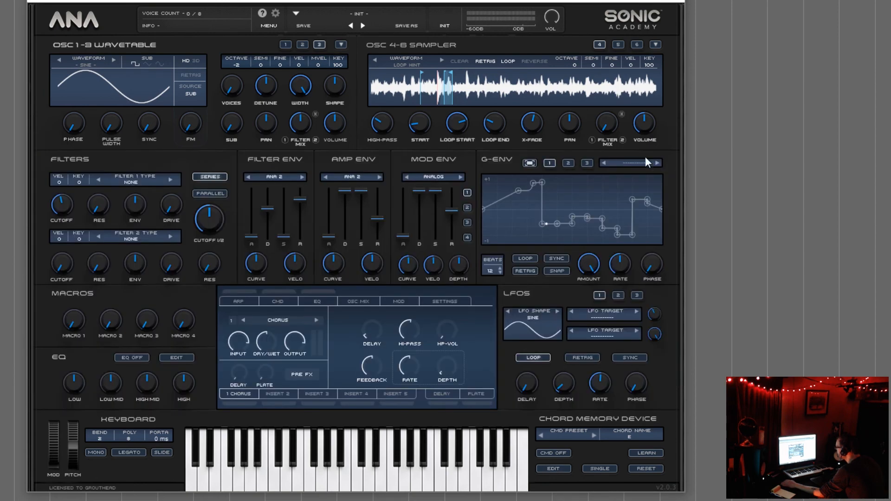
left_click(275, 14)
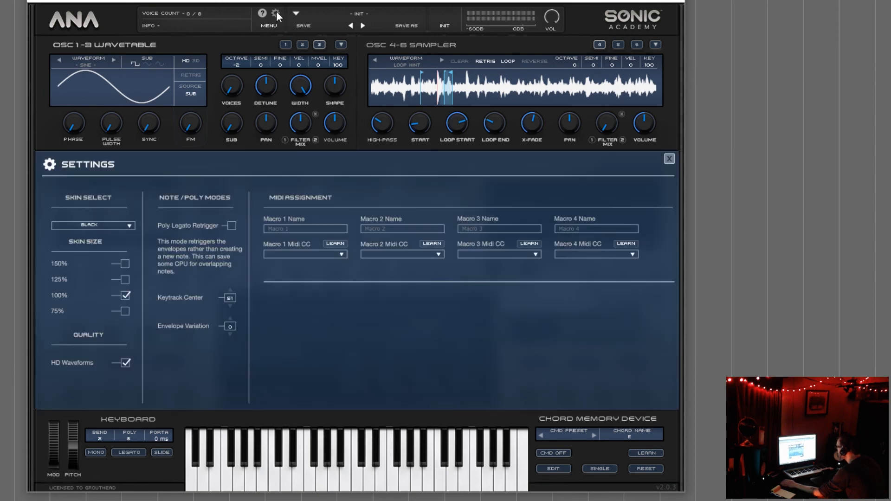
left_click(669, 158)
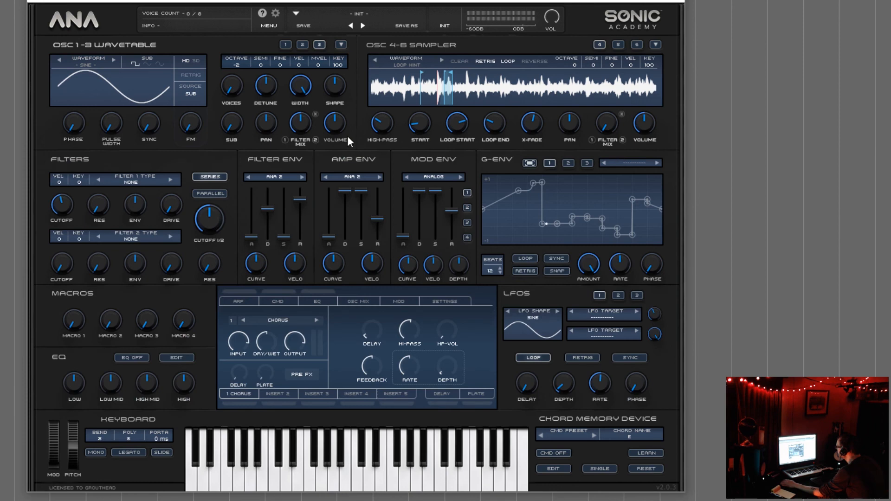
Open oscillator 3's waveform browser and compare the folder-tree layout with the multi-directory column layout
left_click(91, 66)
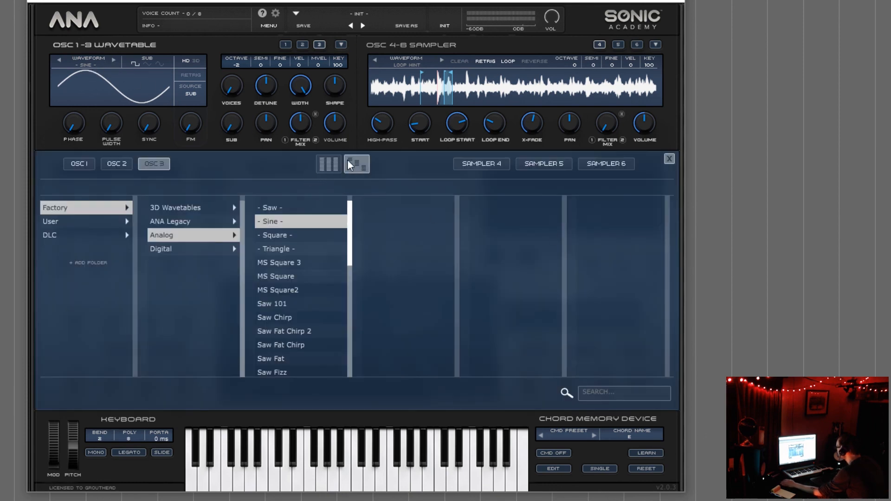
left_click(329, 164)
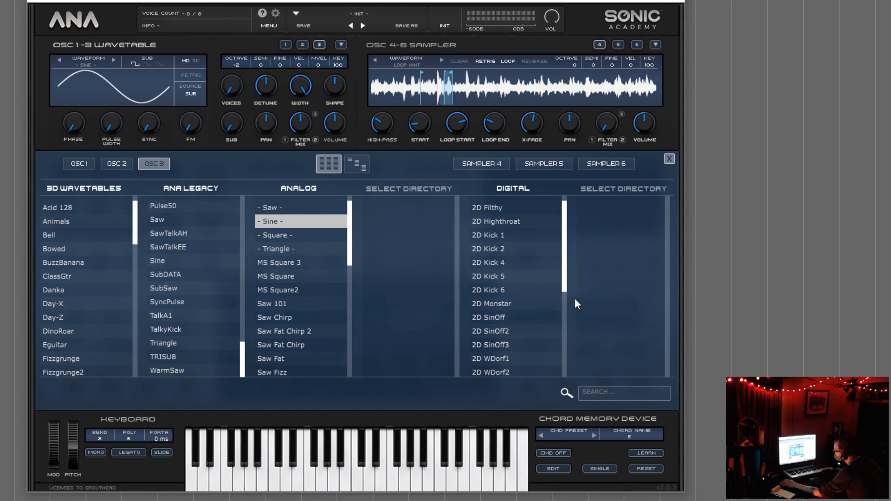
left_click(670, 157)
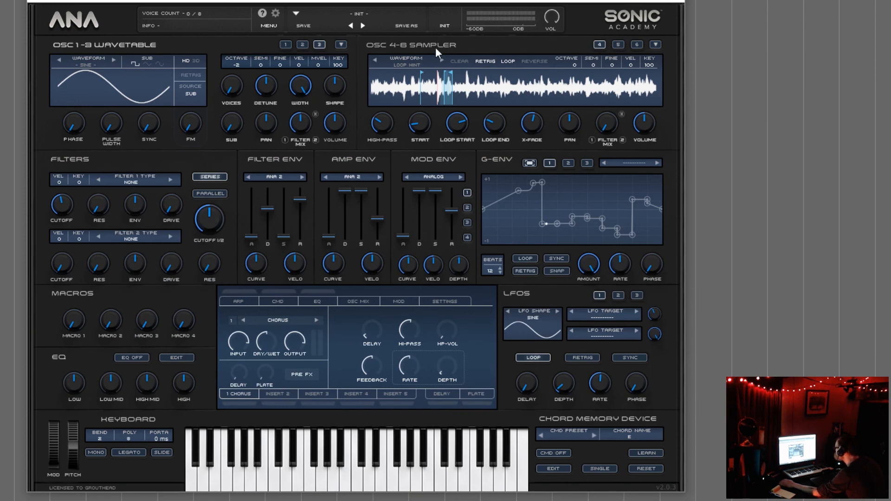